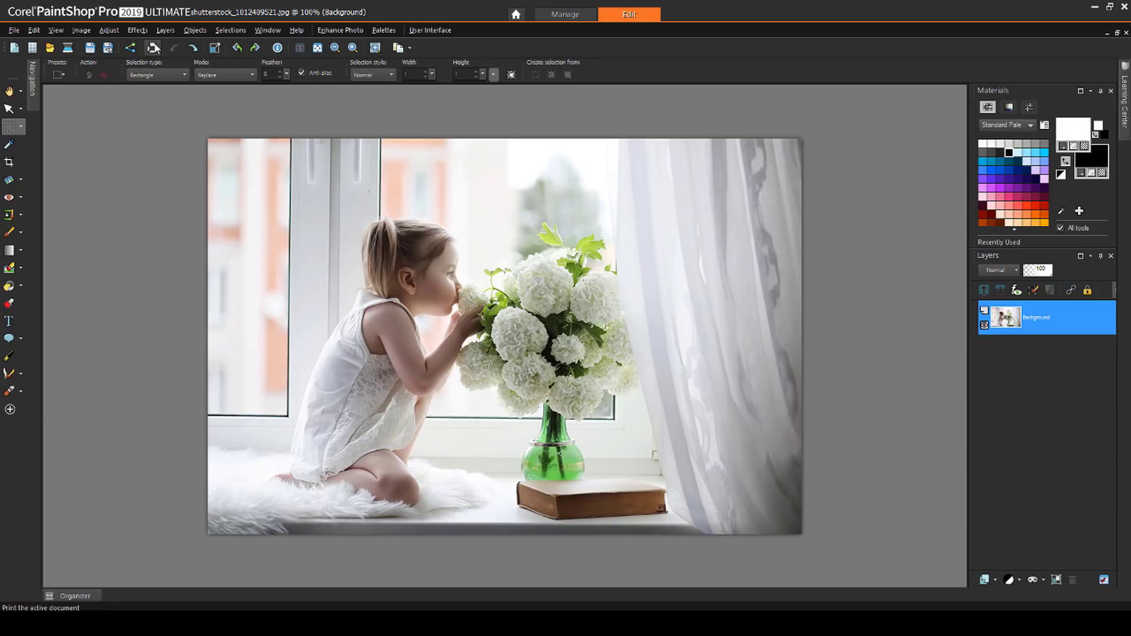
Step: Open Load Mask From Disk and choose the six-petal Mask 054
{"action": "left_click", "coordinate": [166, 30]}
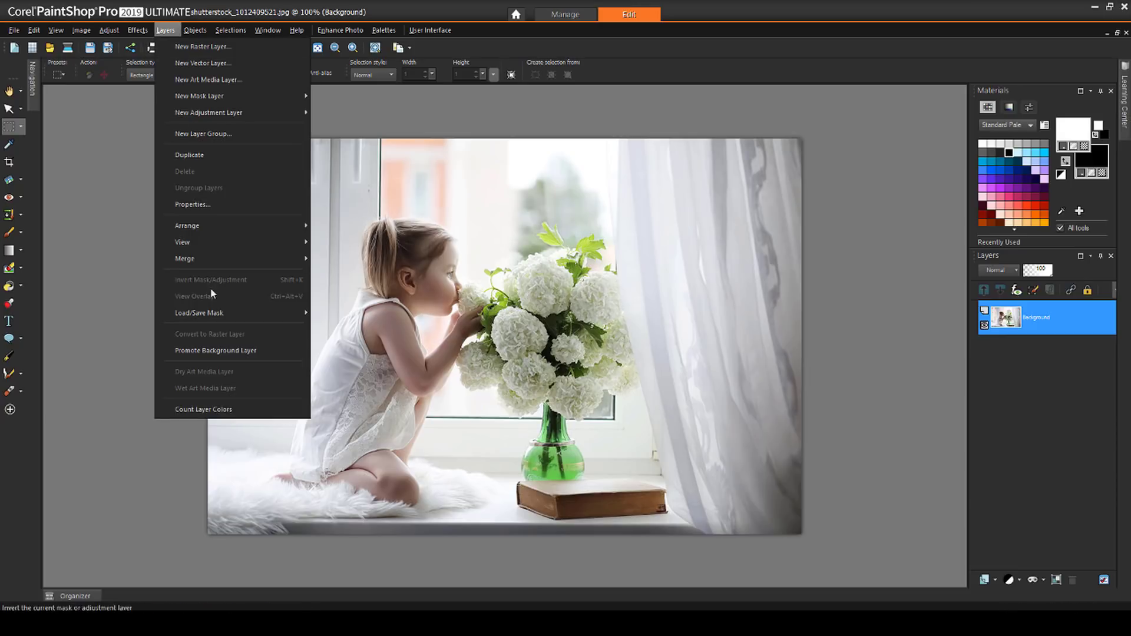
{"action": "mouse_move", "coordinate": [218, 313]}
{"action": "left_click", "coordinate": [343, 314]}
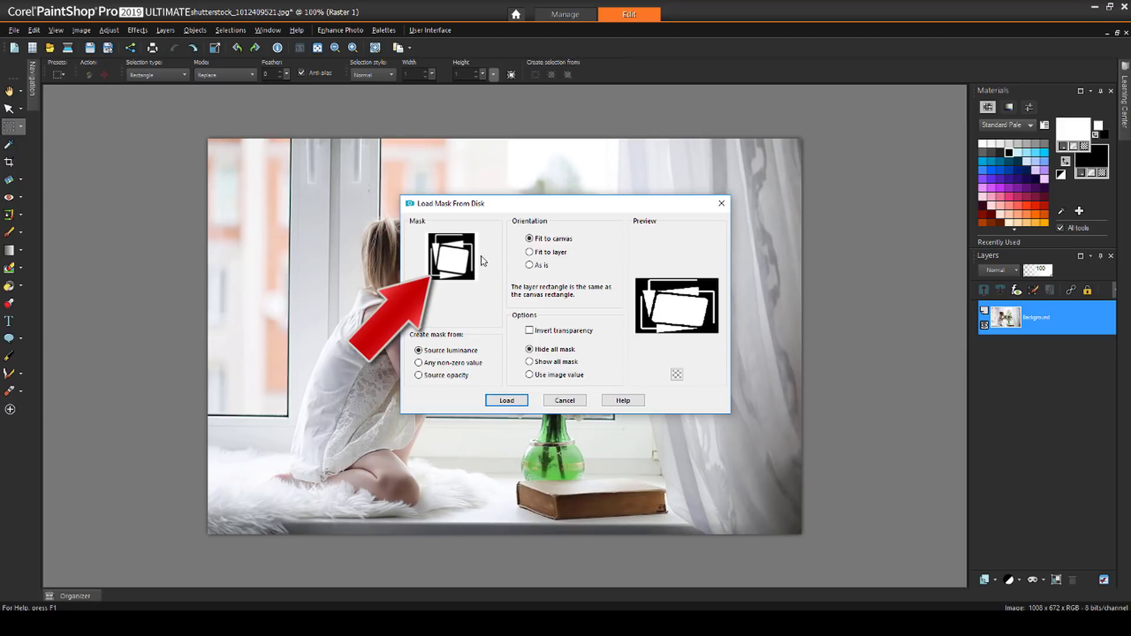
{"action": "left_click", "coordinate": [469, 259]}
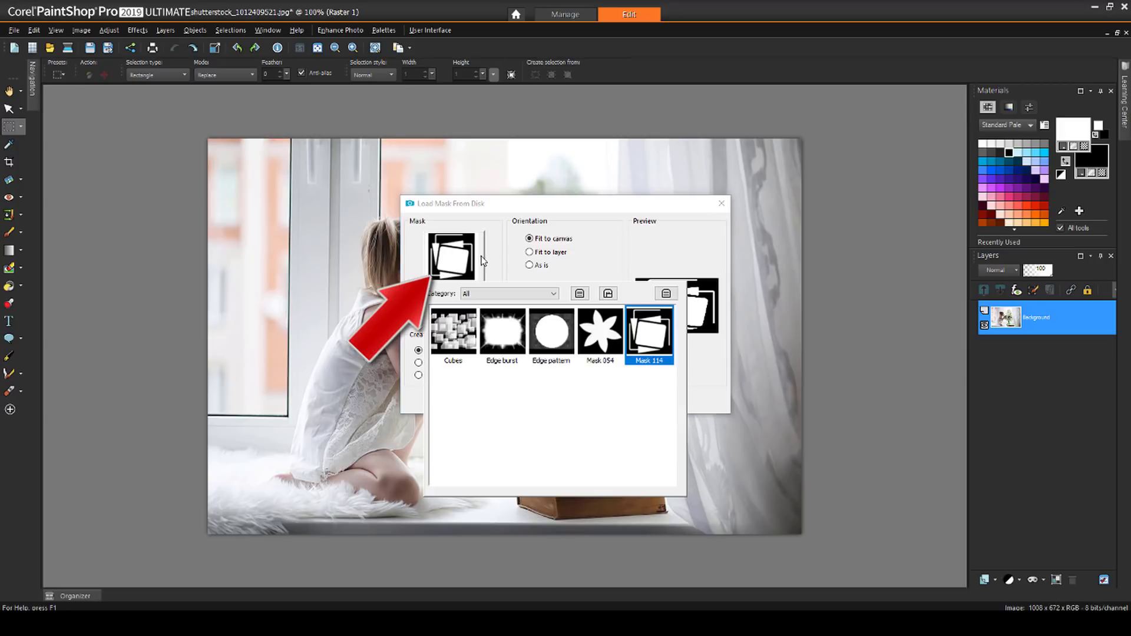
{"action": "left_click", "coordinate": [601, 340]}
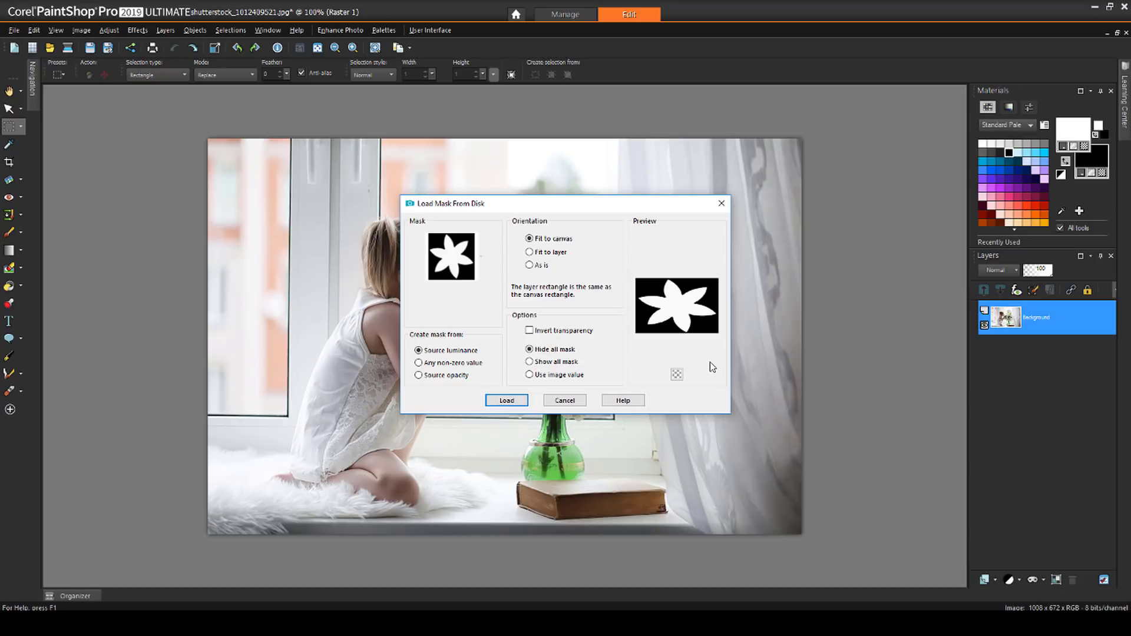
Step: Apply Mask 054 to the photo and try dragging the mask below Raster 1
{"action": "left_click", "coordinate": [506, 400]}
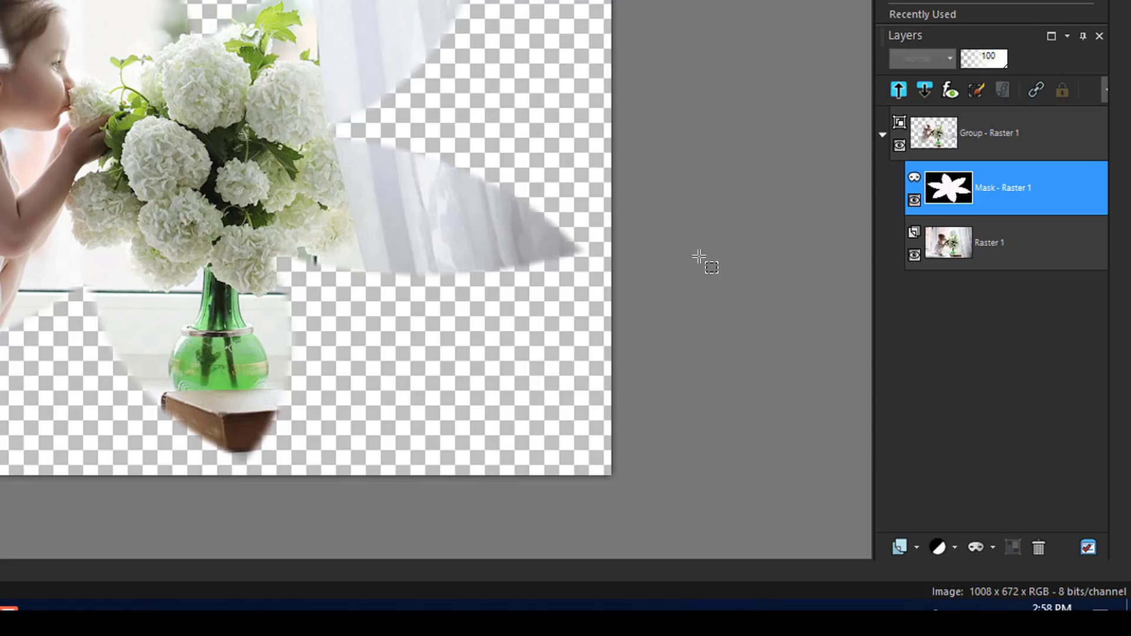
{"action": "left_click_drag", "start_coordinate": [993, 182], "coordinate": [996, 282]}
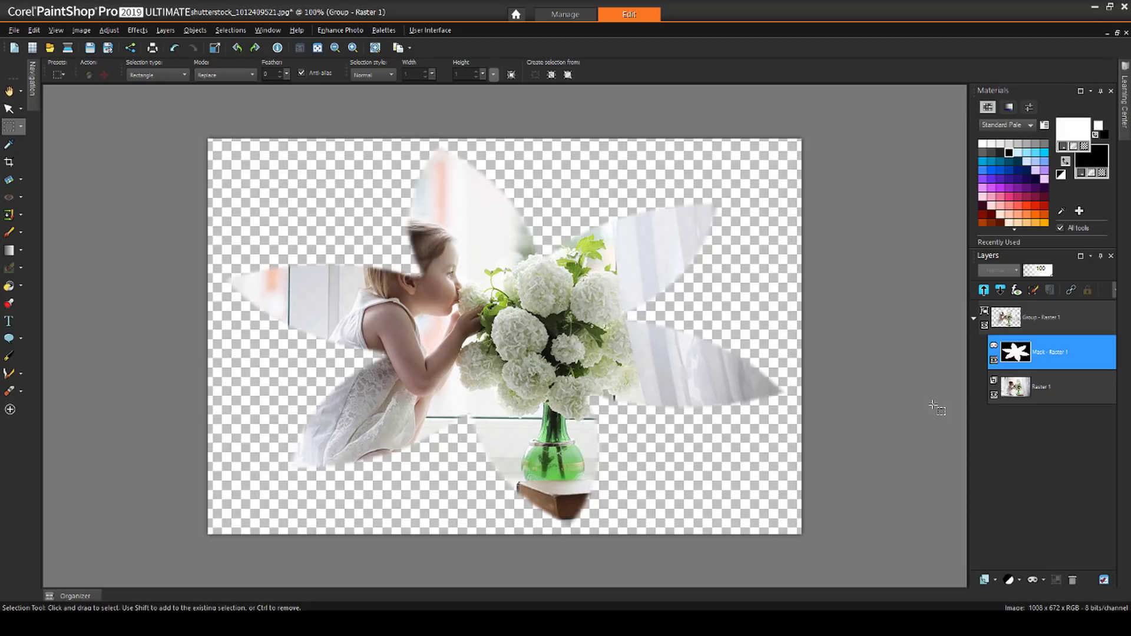
Step: Undo the star mask and load the Edge burst mask from disk onto the photo
{"action": "key", "text": "ctrl+z"}
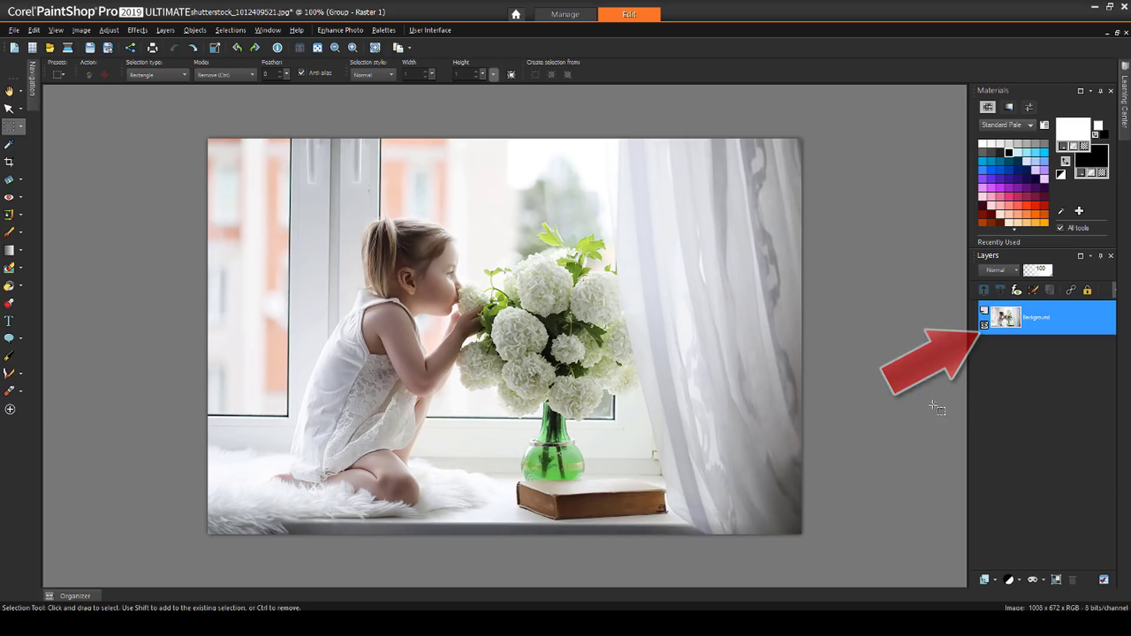
{"action": "left_click", "coordinate": [165, 30]}
{"action": "mouse_move", "coordinate": [255, 314]}
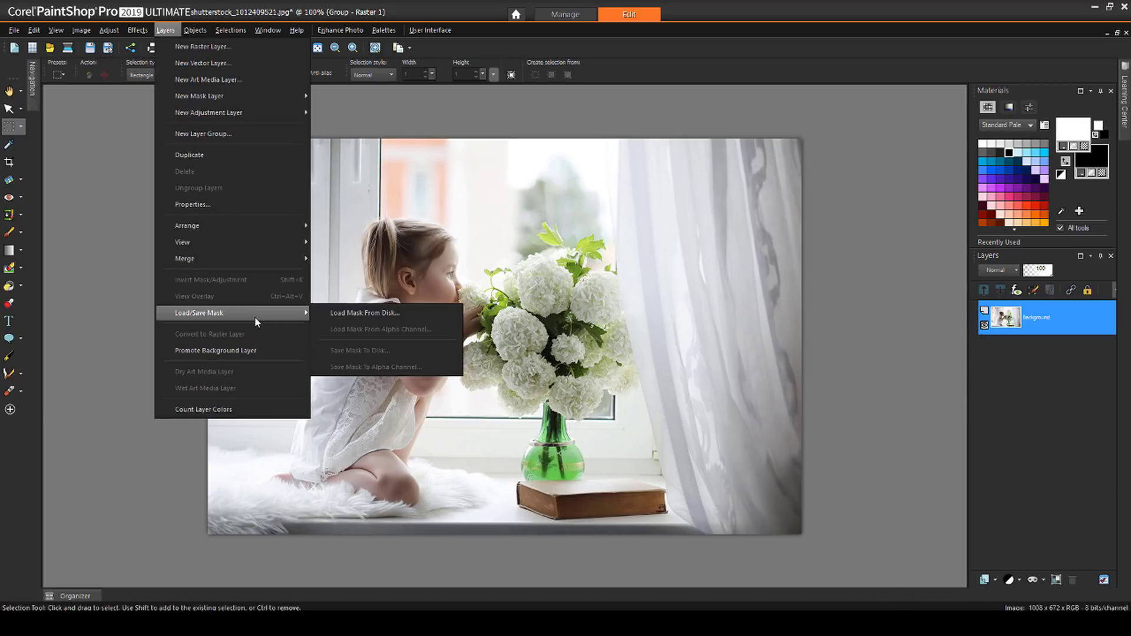
{"action": "left_click", "coordinate": [353, 314]}
{"action": "left_click", "coordinate": [477, 264]}
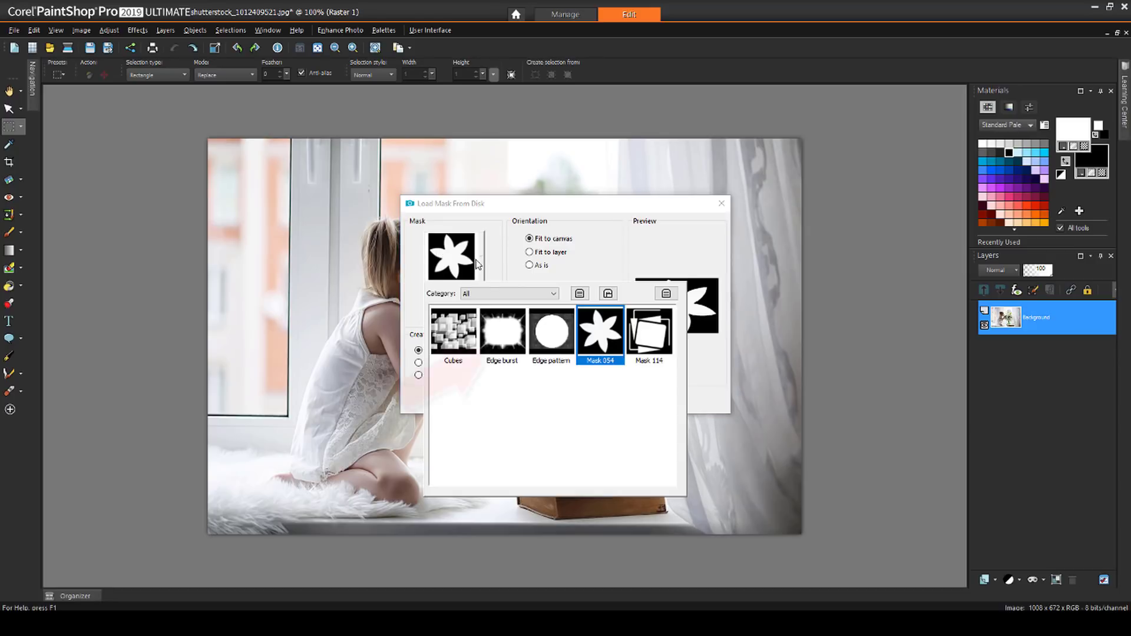
{"action": "left_click", "coordinate": [504, 328]}
{"action": "left_click", "coordinate": [507, 400]}
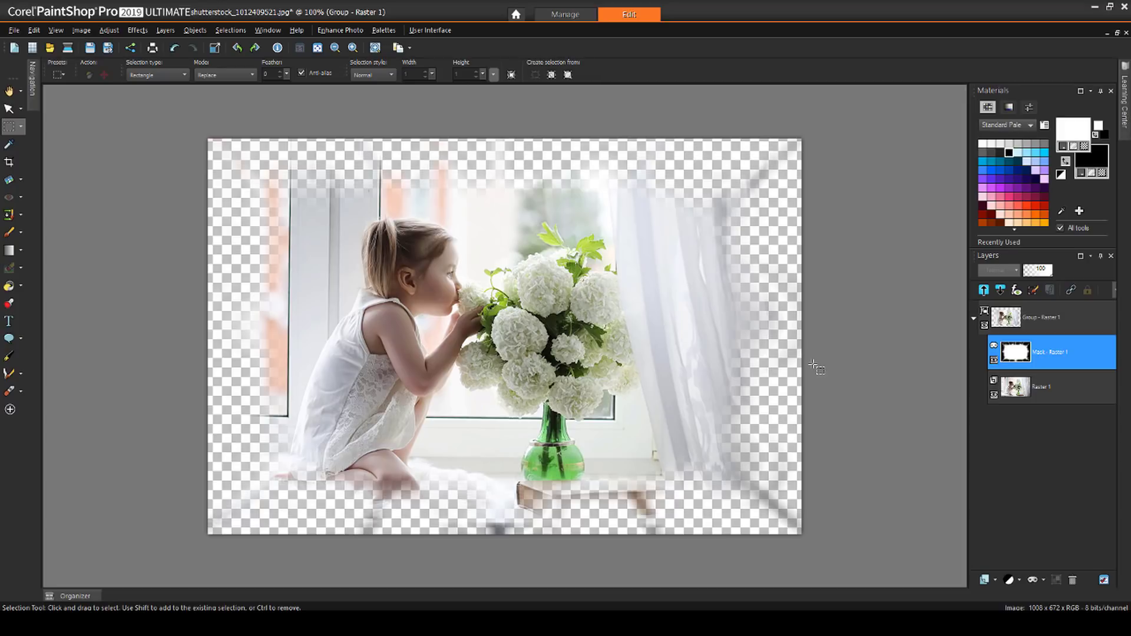
Step: Undo the Edge burst mask and add a new Raster 1 layer
{"action": "key", "text": "ctrl+z"}
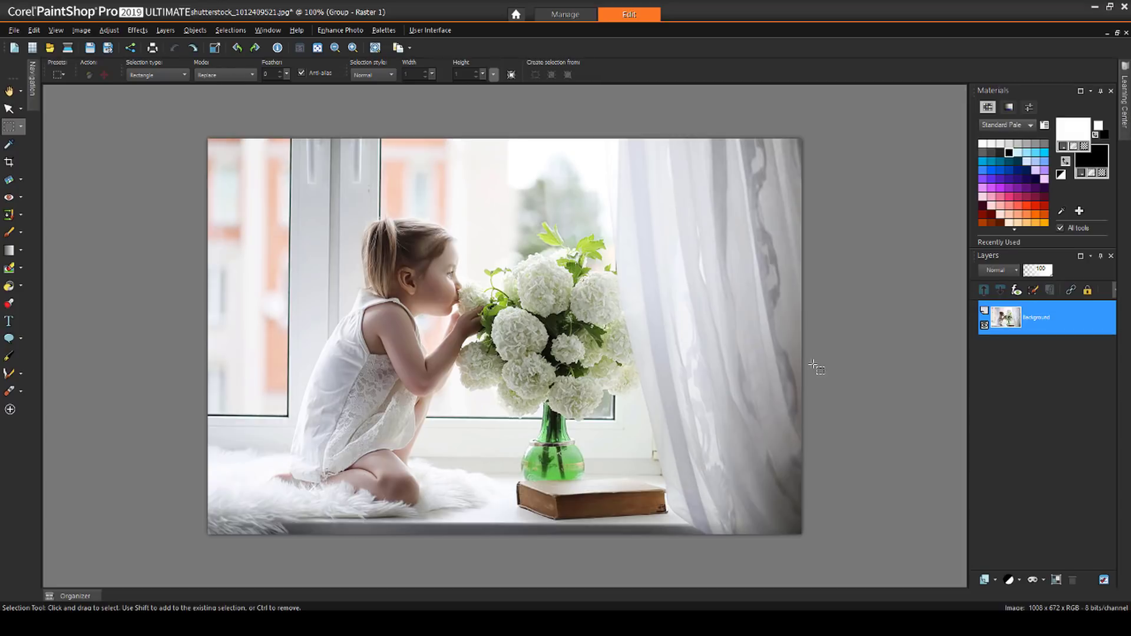
{"action": "left_click", "coordinate": [995, 579]}
{"action": "left_click", "coordinate": [1005, 480]}
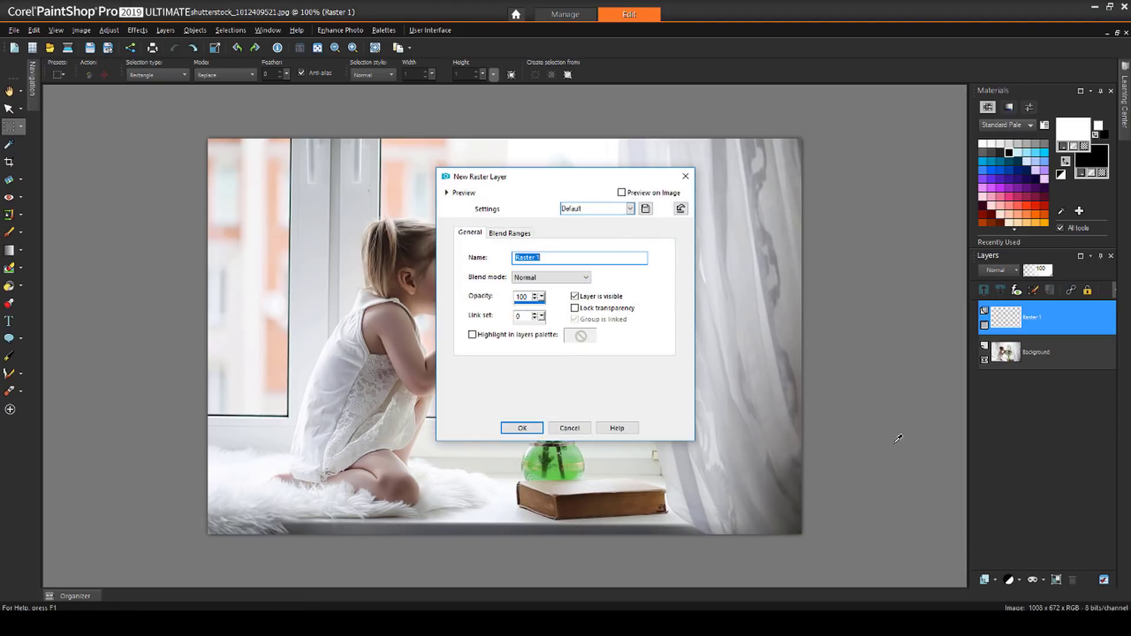
{"action": "left_click", "coordinate": [523, 429]}
Step: Flood fill Raster 1 with a solid green swatch colour
{"action": "scroll", "coordinate": [1041, 206], "scroll_direction": "down", "scroll_amount": 3}
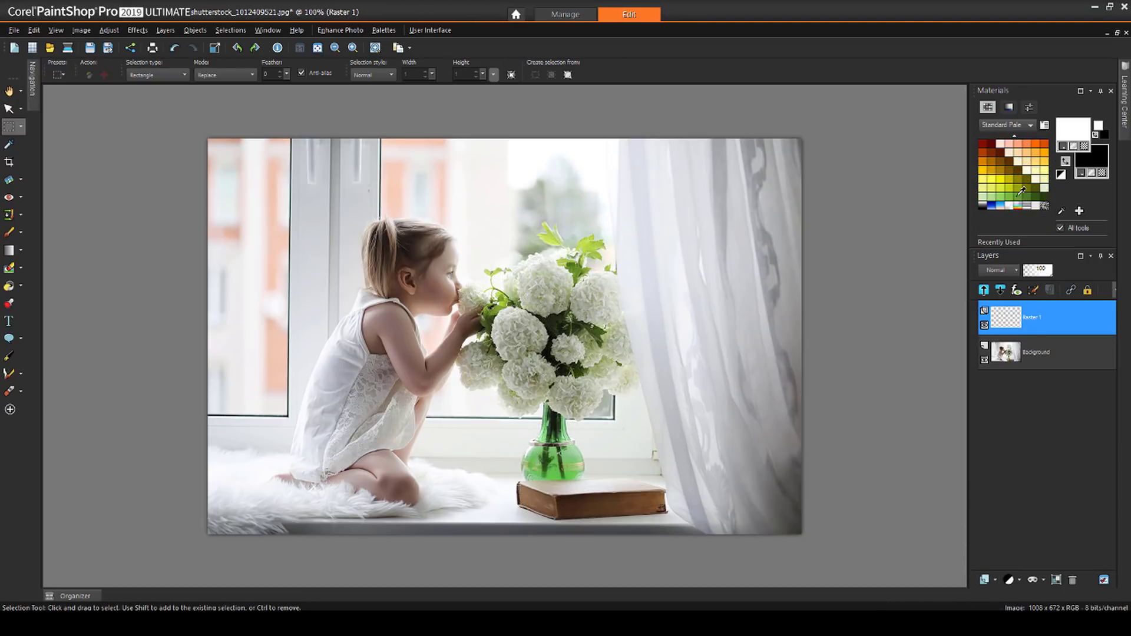
{"action": "left_click", "coordinate": [1018, 197]}
{"action": "left_click", "coordinate": [8, 286]}
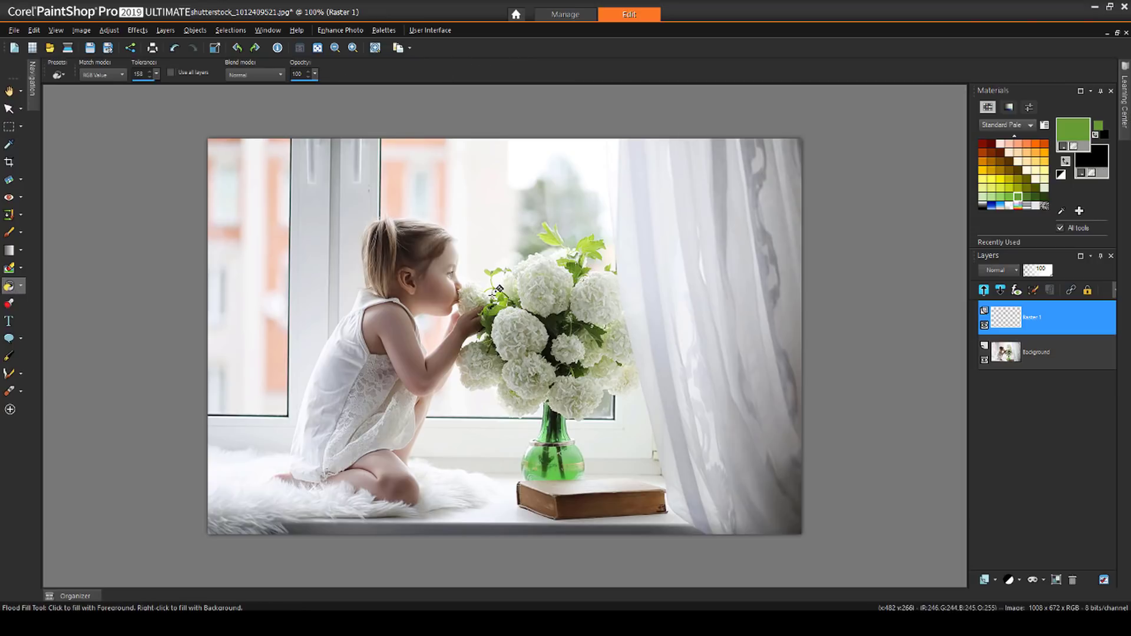
{"action": "left_click", "coordinate": [471, 330]}
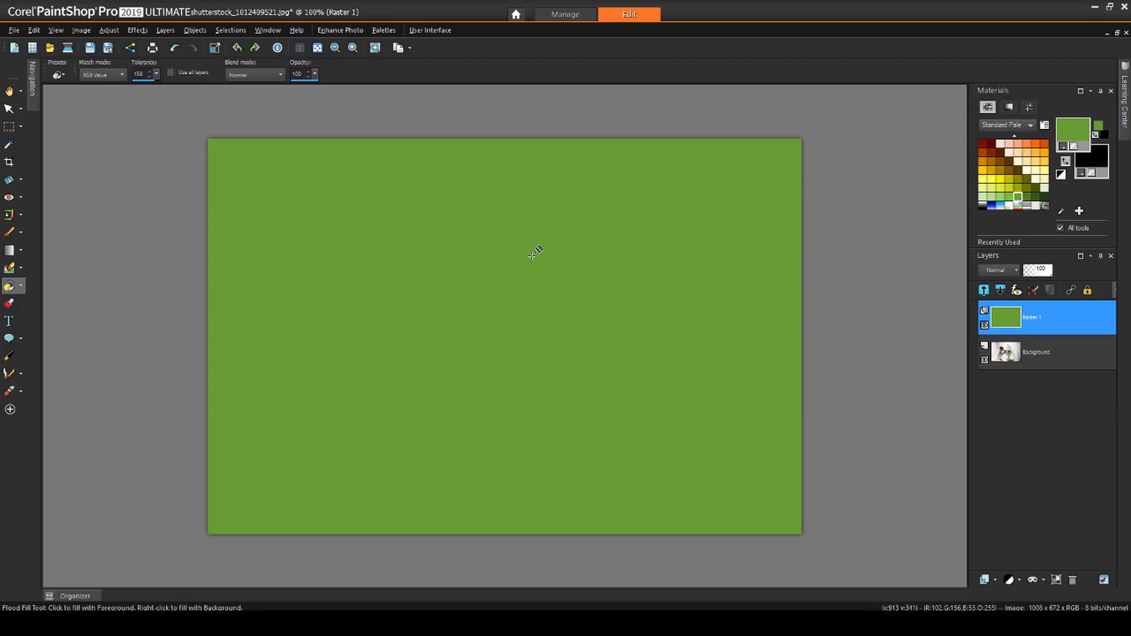
Step: Load the Edge burst mask onto the green layer with Invert transparency ticked
{"action": "left_click", "coordinate": [165, 30]}
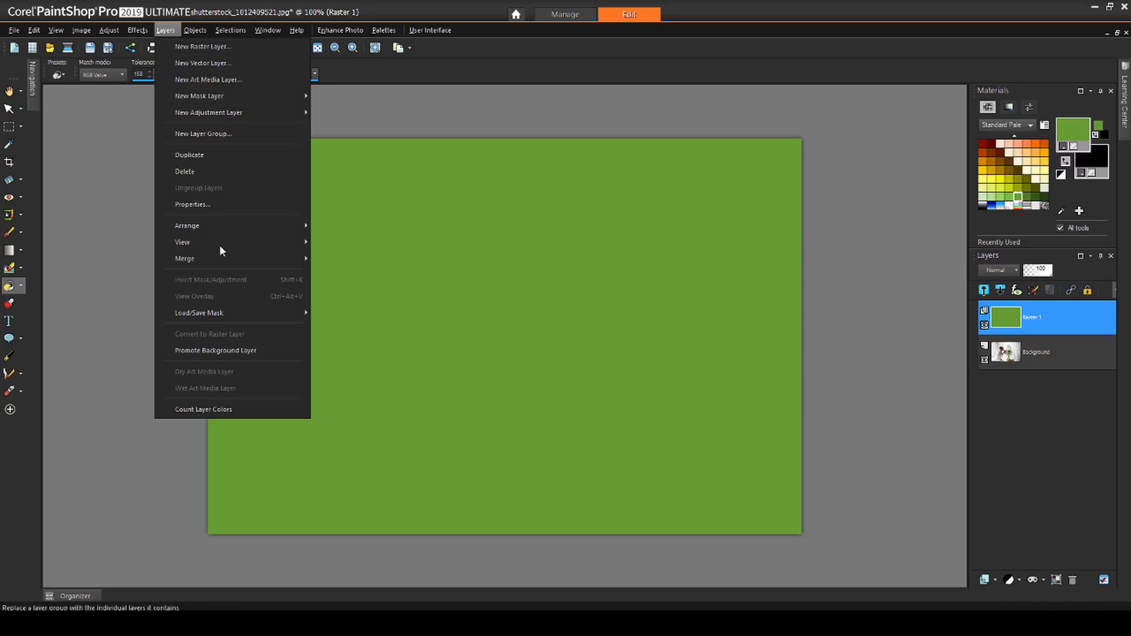
{"action": "mouse_move", "coordinate": [240, 313]}
{"action": "left_click", "coordinate": [331, 313]}
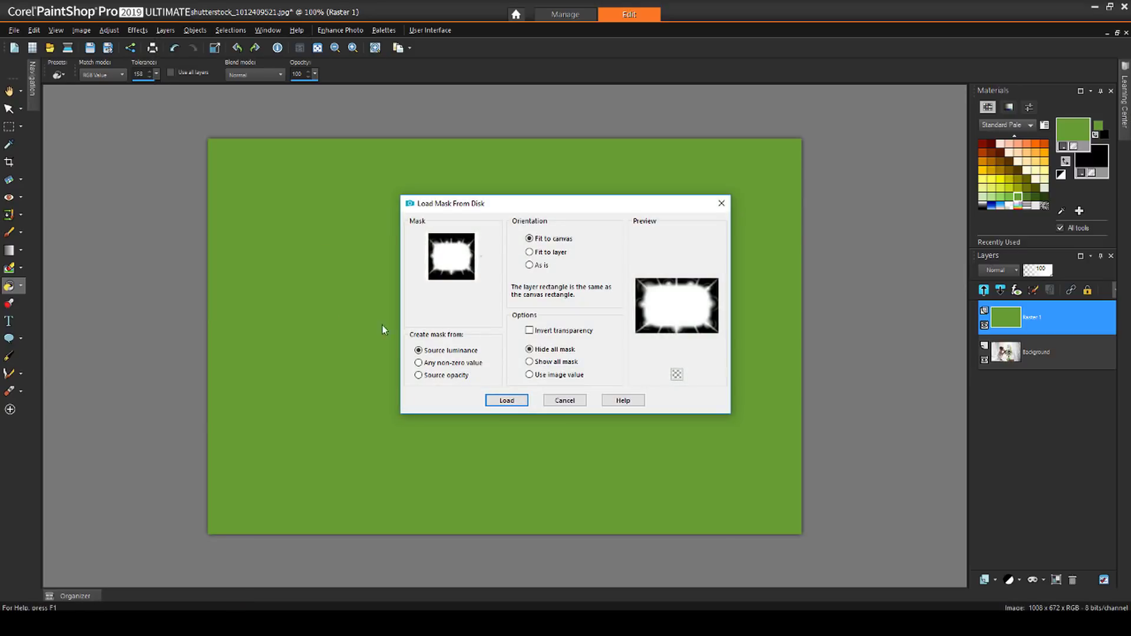
{"action": "left_click", "coordinate": [530, 330]}
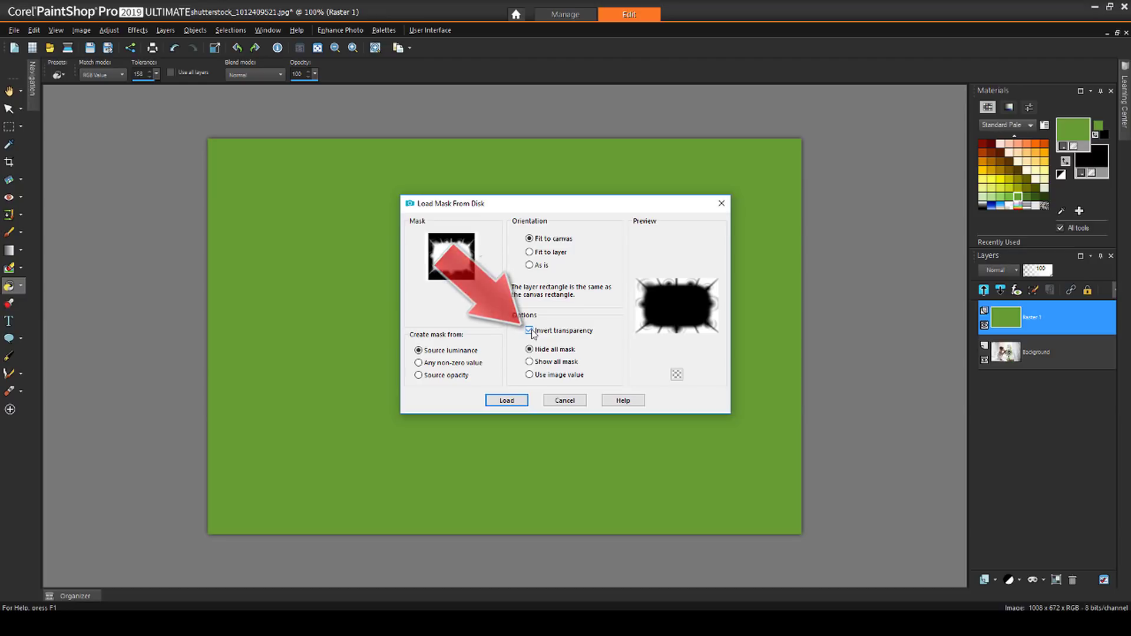
{"action": "left_click", "coordinate": [506, 400]}
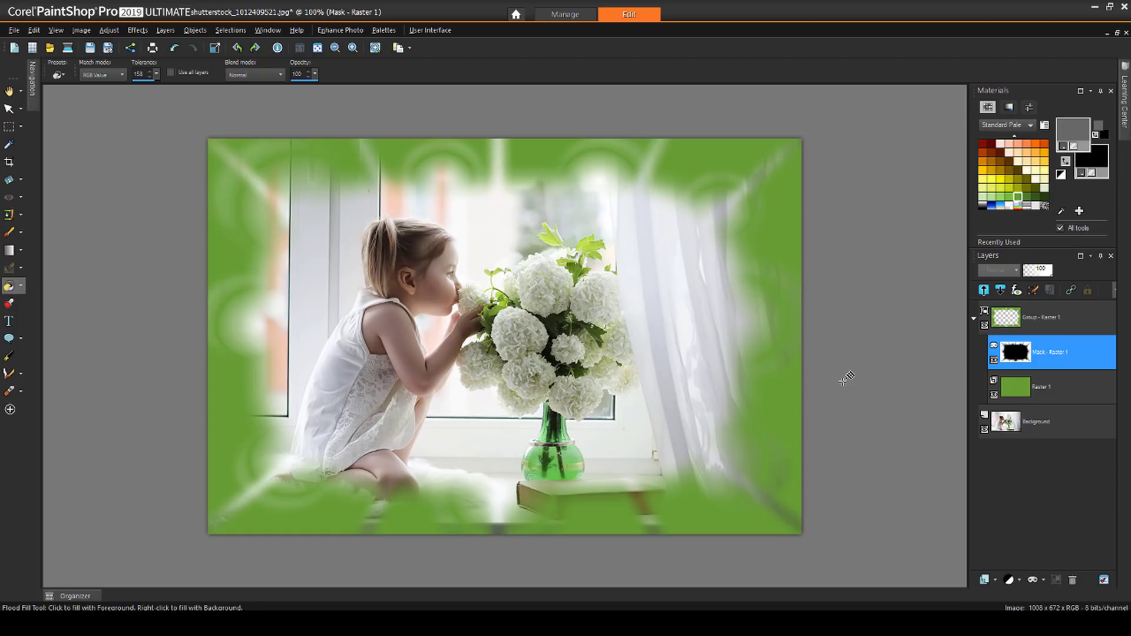
Step: Toggle the masked group and its mask off and on to compare, then undo the mask
{"action": "left_click", "coordinate": [984, 327]}
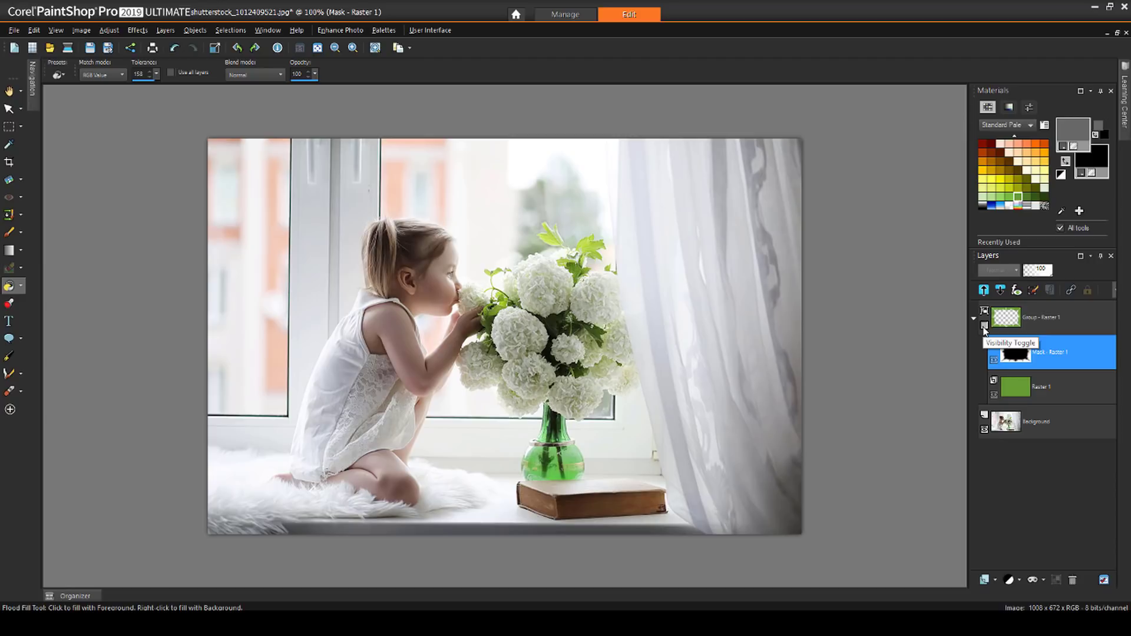
{"action": "left_click", "coordinate": [984, 326]}
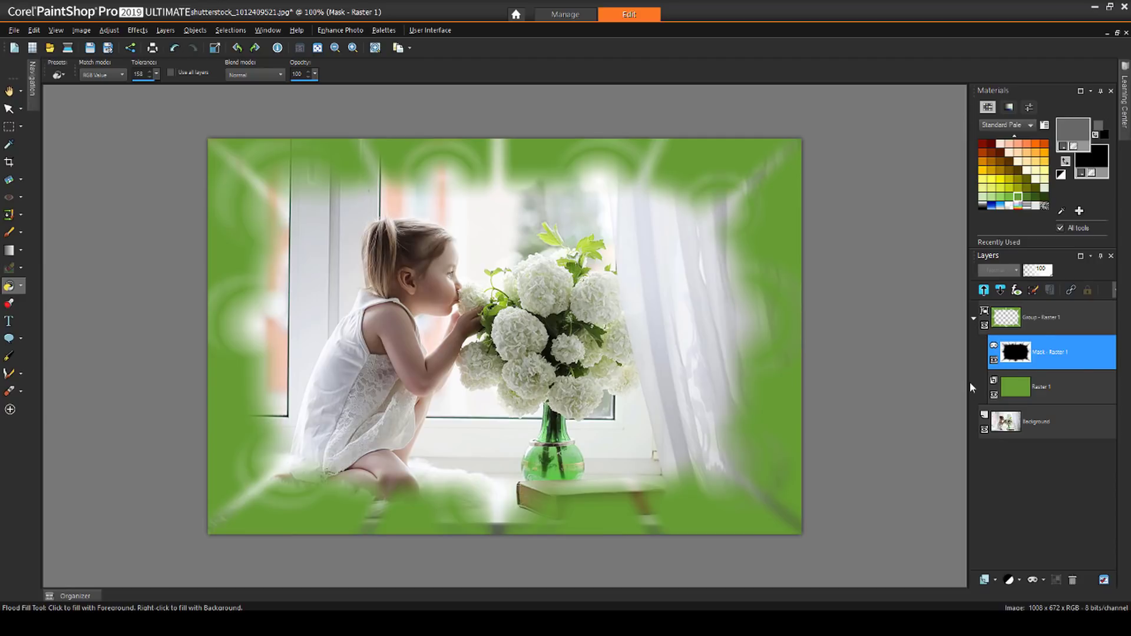
{"action": "left_click", "coordinate": [993, 360]}
{"action": "left_click", "coordinate": [994, 361]}
{"action": "key", "text": "ctrl+z"}
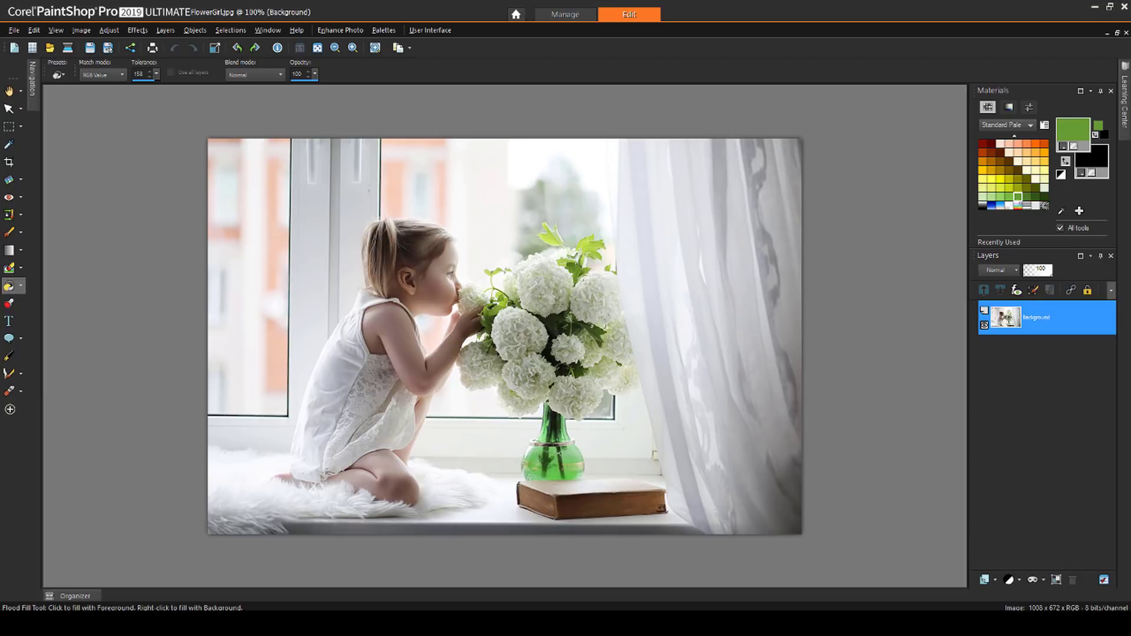
Step: Open SpiralMask.png and tile it vertically beside FlowerGirl.jpg, fitting the whole photo
{"action": "left_click", "coordinate": [82, 597]}
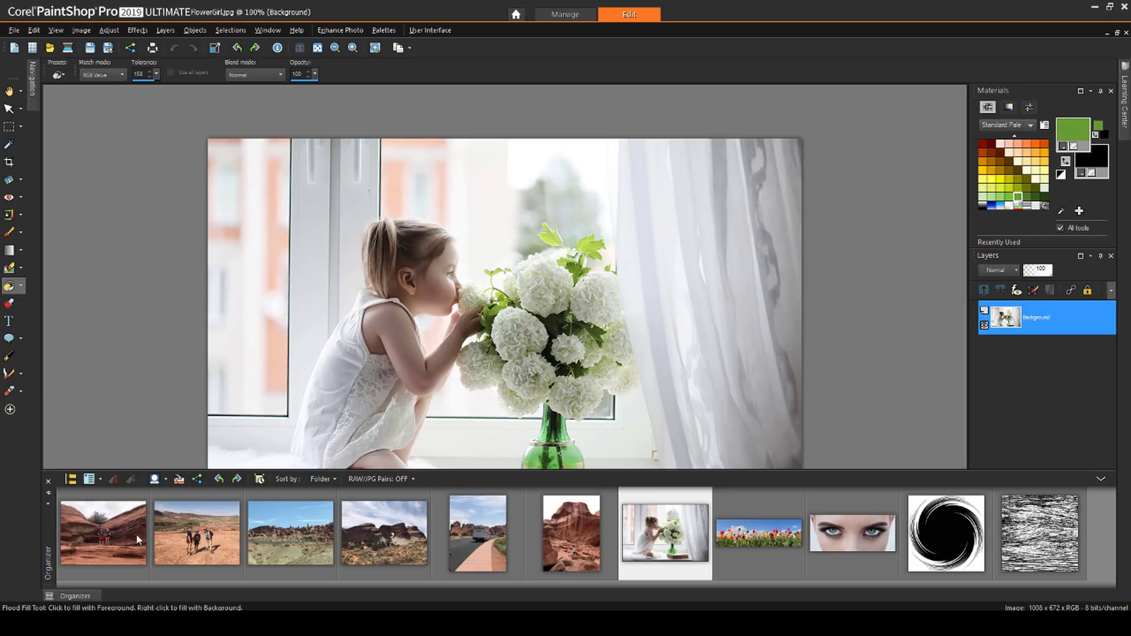
{"action": "double_click", "coordinate": [929, 522]}
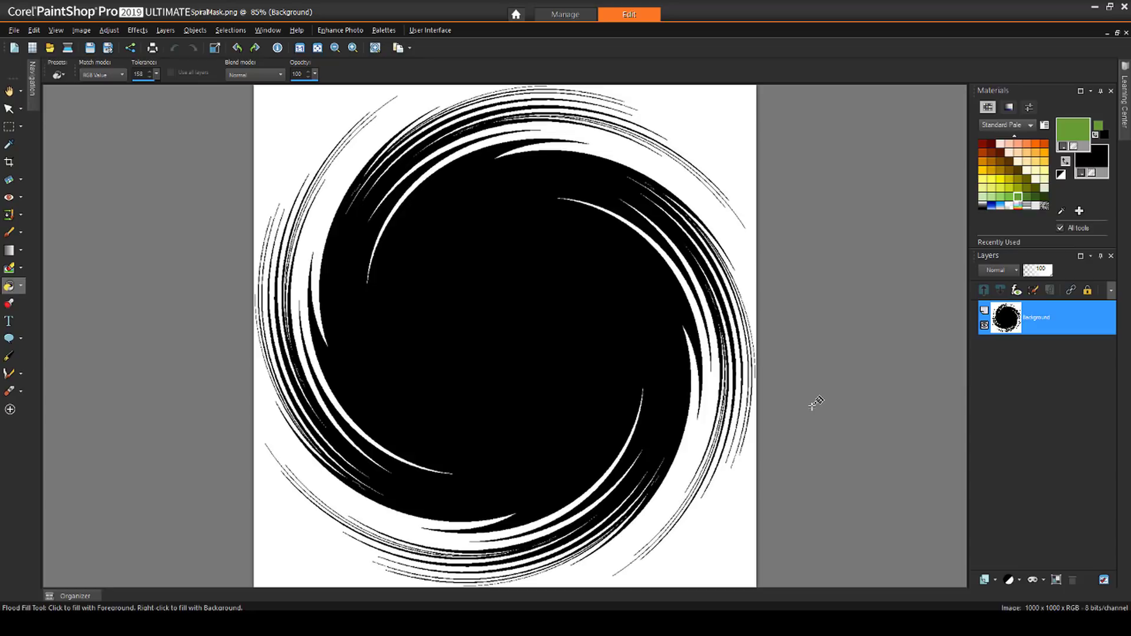
{"action": "left_click", "coordinate": [266, 30]}
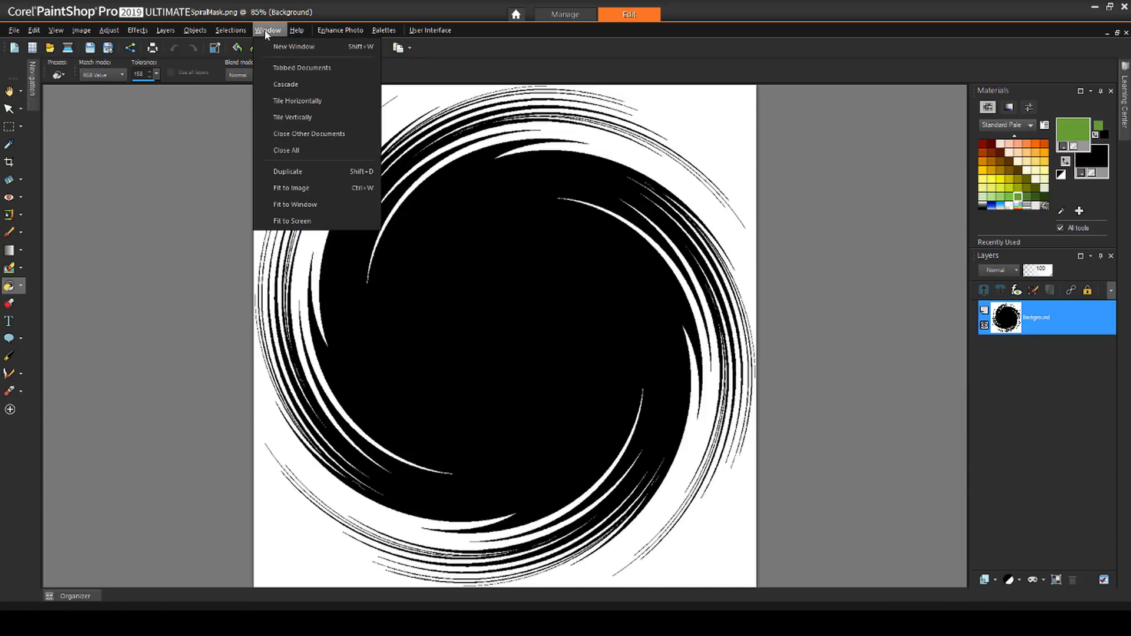
{"action": "left_click", "coordinate": [292, 117]}
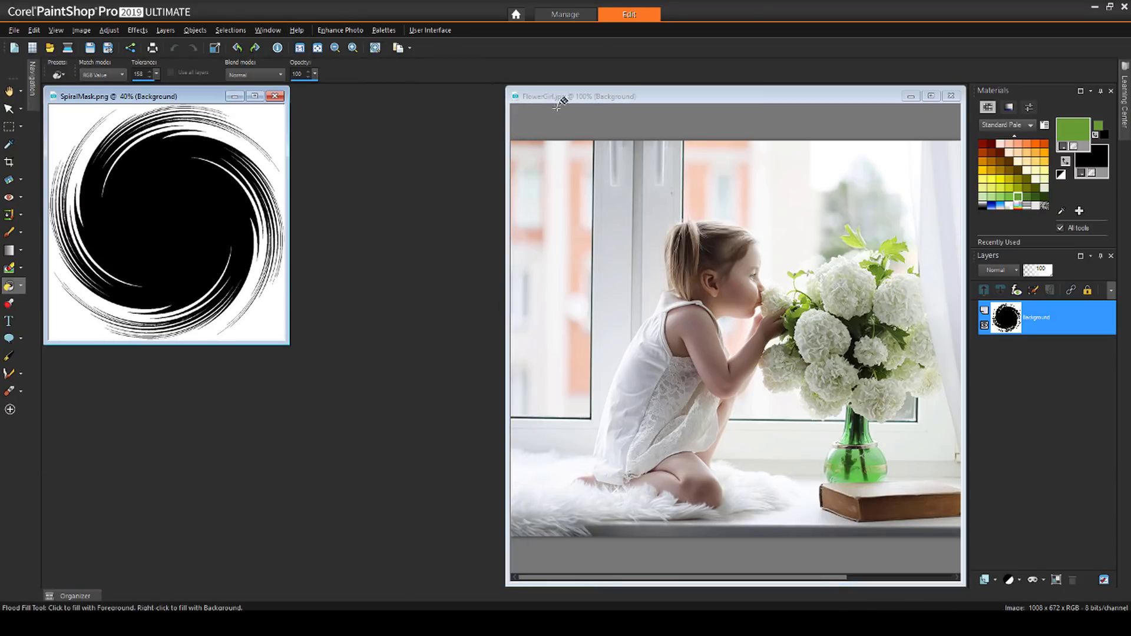
{"action": "left_click", "coordinate": [557, 104]}
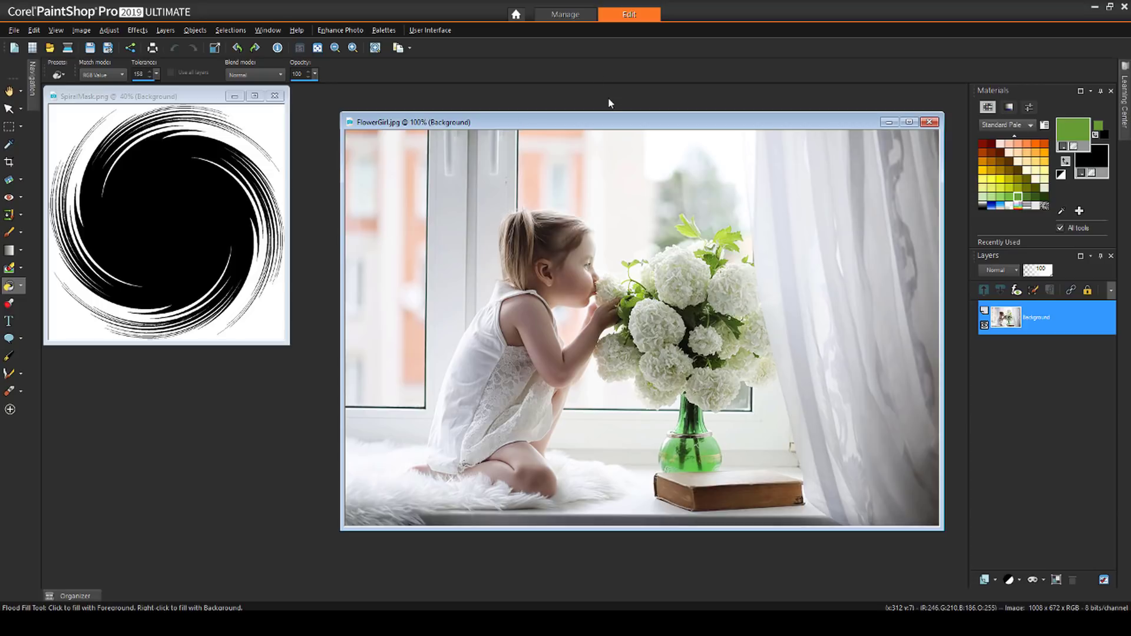
Step: Create a mask layer from SpiralMask.png with Invert mask data checked
{"action": "left_click", "coordinate": [165, 30]}
{"action": "mouse_move", "coordinate": [210, 99]}
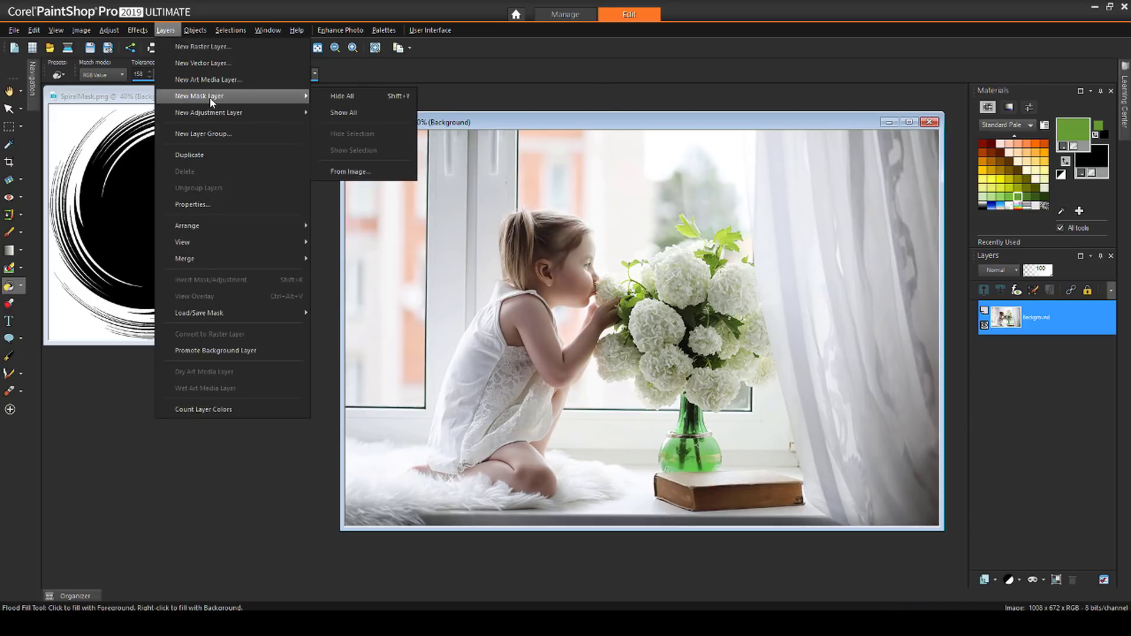
{"action": "left_click", "coordinate": [342, 172]}
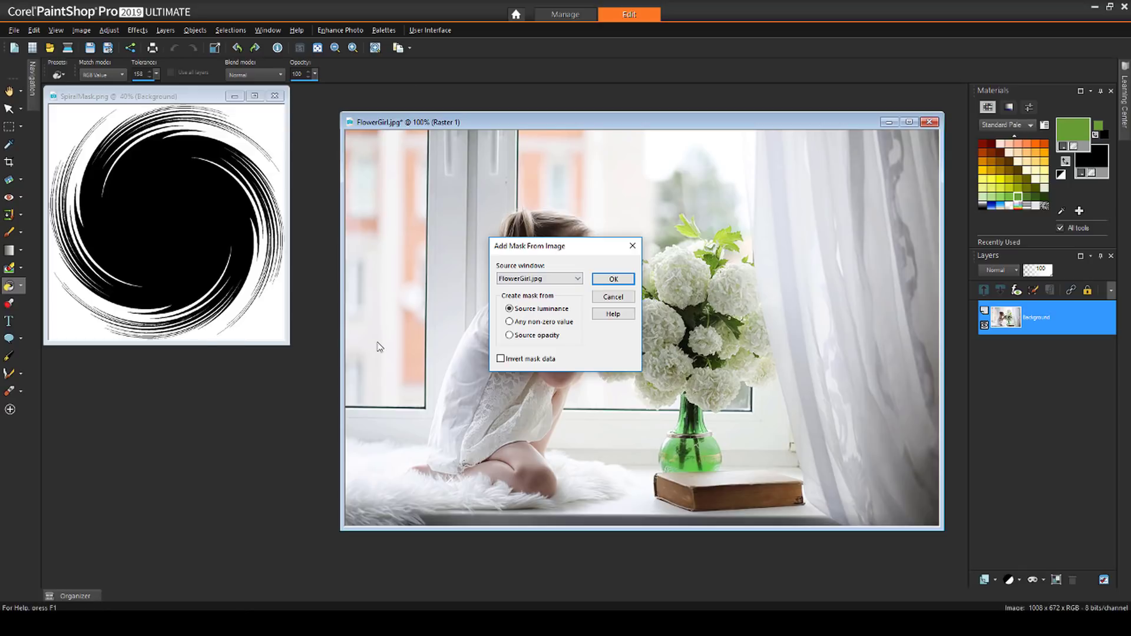
{"action": "left_click", "coordinate": [577, 279]}
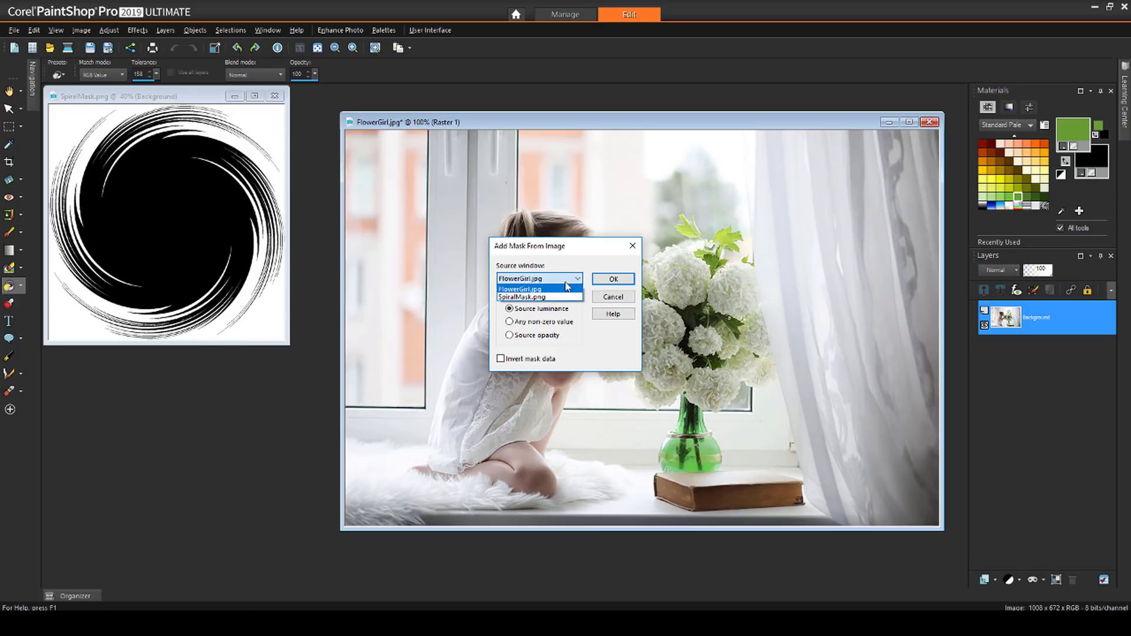
{"action": "left_click", "coordinate": [554, 298]}
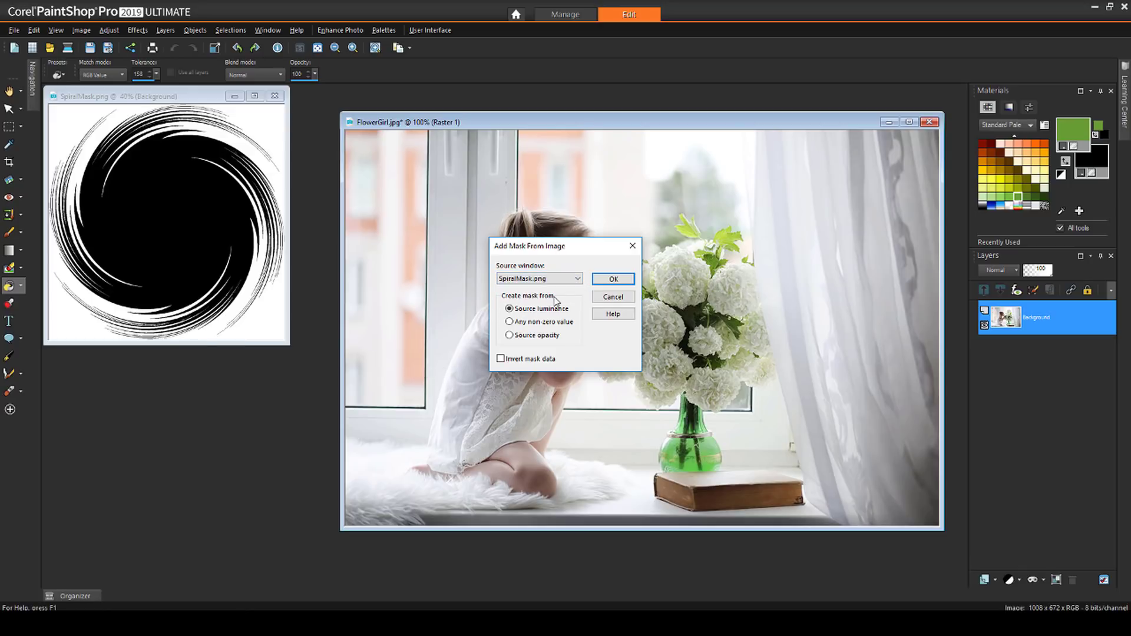
{"action": "left_click", "coordinate": [500, 359]}
{"action": "left_click", "coordinate": [614, 279]}
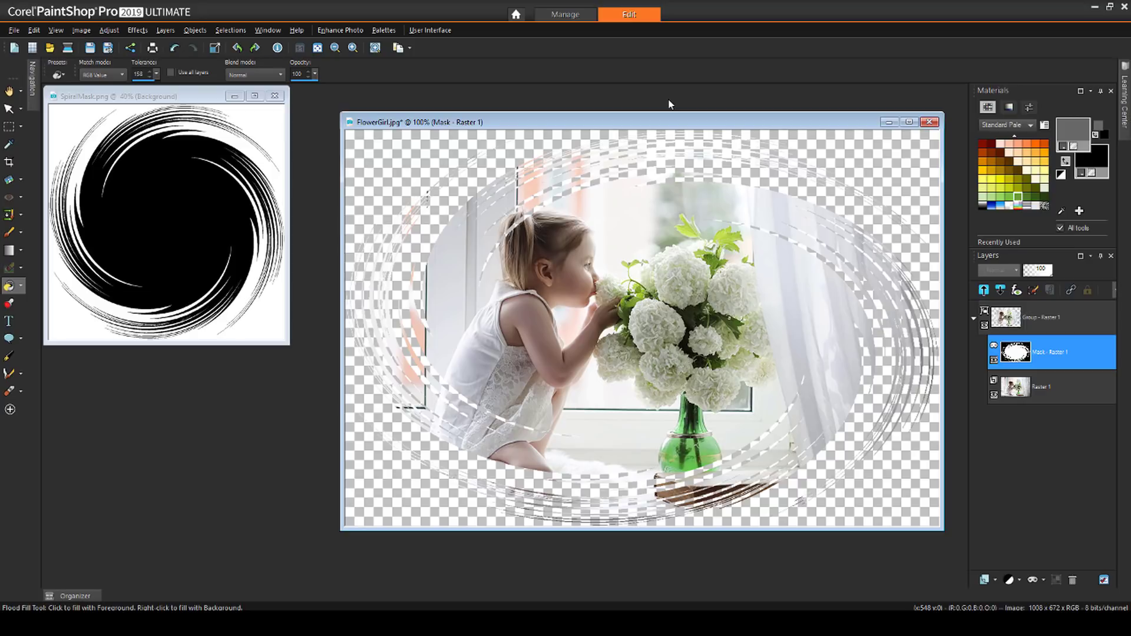
Step: Add a green-filled Raster 2 layer and move it beneath the masked photo group
{"action": "left_click", "coordinate": [996, 579]}
{"action": "left_click", "coordinate": [1014, 480]}
{"action": "left_click", "coordinate": [526, 429]}
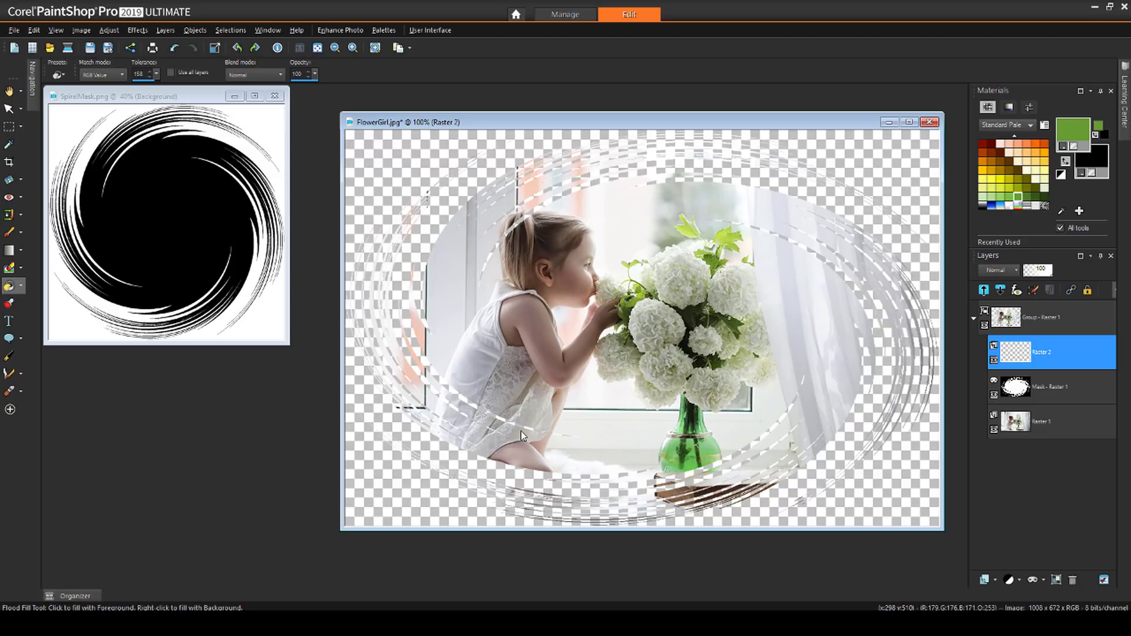
{"action": "left_click", "coordinate": [554, 277]}
{"action": "left_click_drag", "start_coordinate": [1054, 356], "coordinate": [1048, 448]}
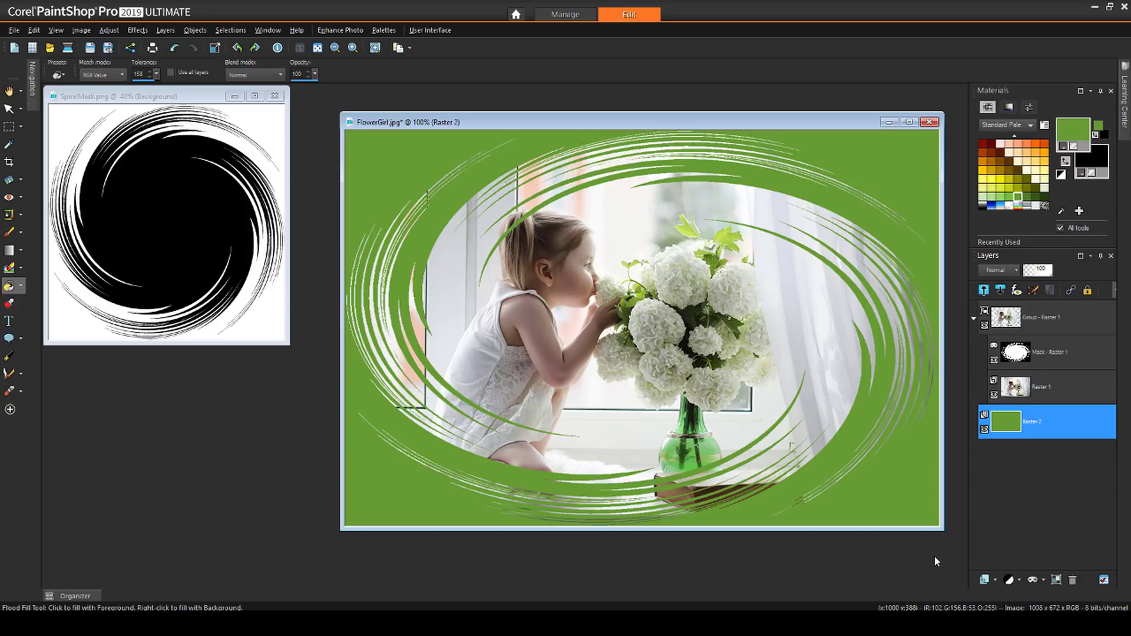
Step: Ungroup the photo and its mask, then delete Mask - Raster 1 without merging
{"action": "left_click", "coordinate": [1040, 317]}
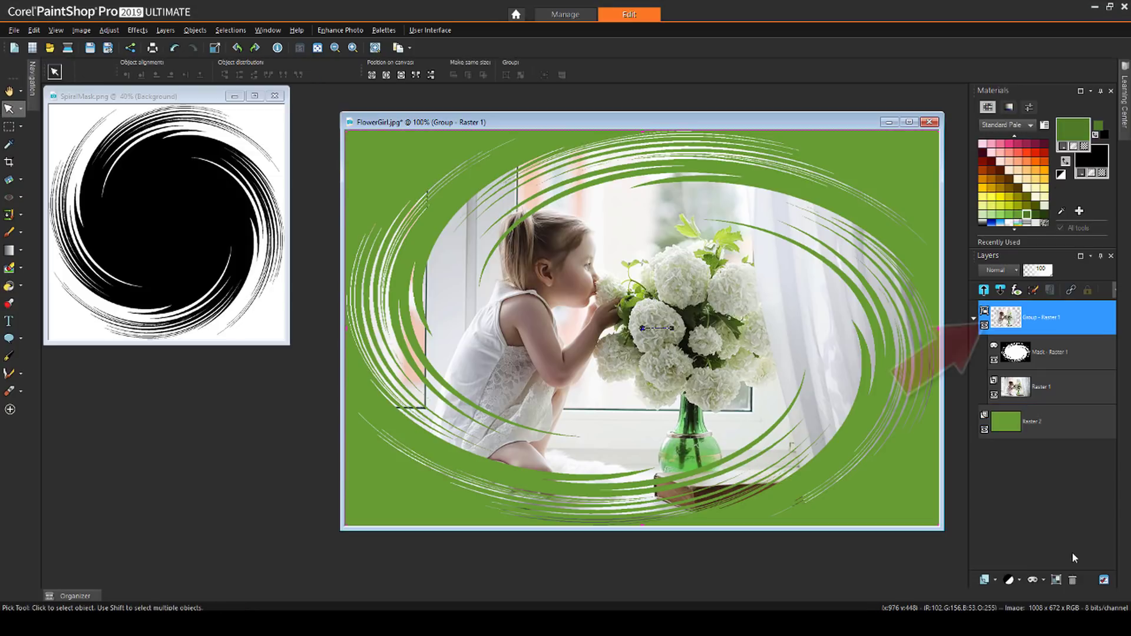
{"action": "right_click", "coordinate": [1048, 319]}
{"action": "left_click", "coordinate": [1067, 378]}
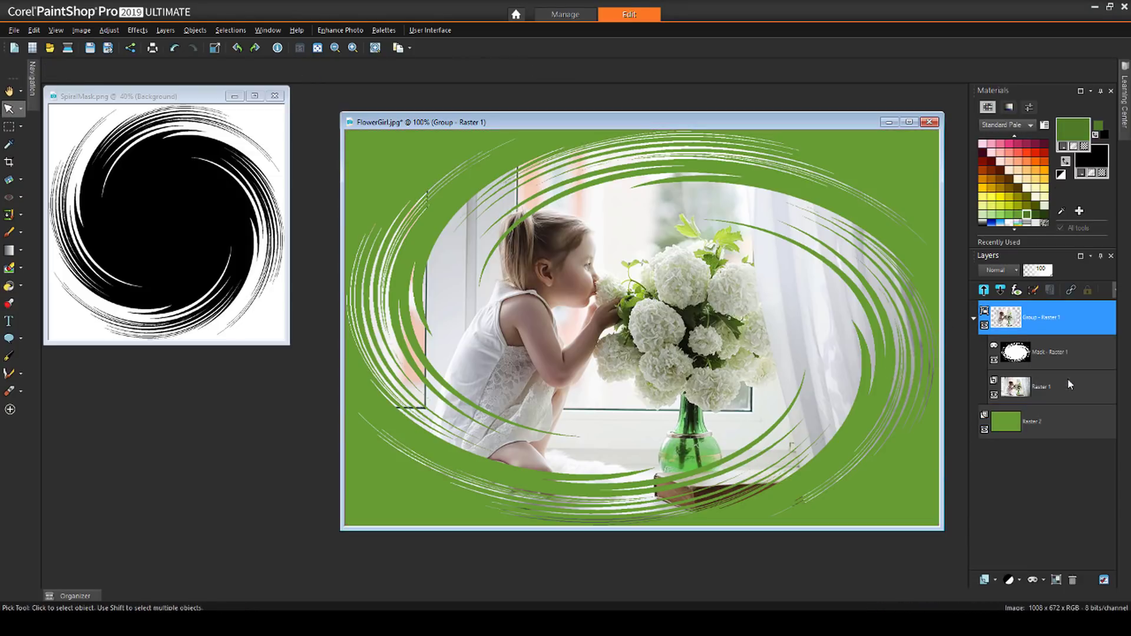
{"action": "right_click", "coordinate": [1035, 317]}
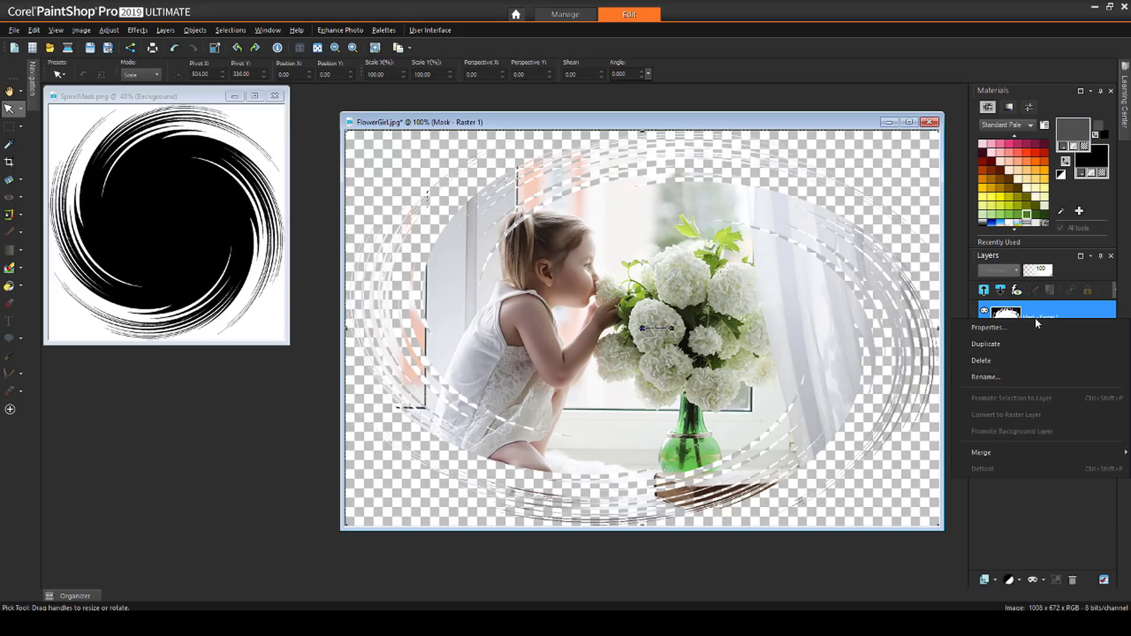
{"action": "left_click", "coordinate": [999, 361]}
{"action": "left_click", "coordinate": [599, 336]}
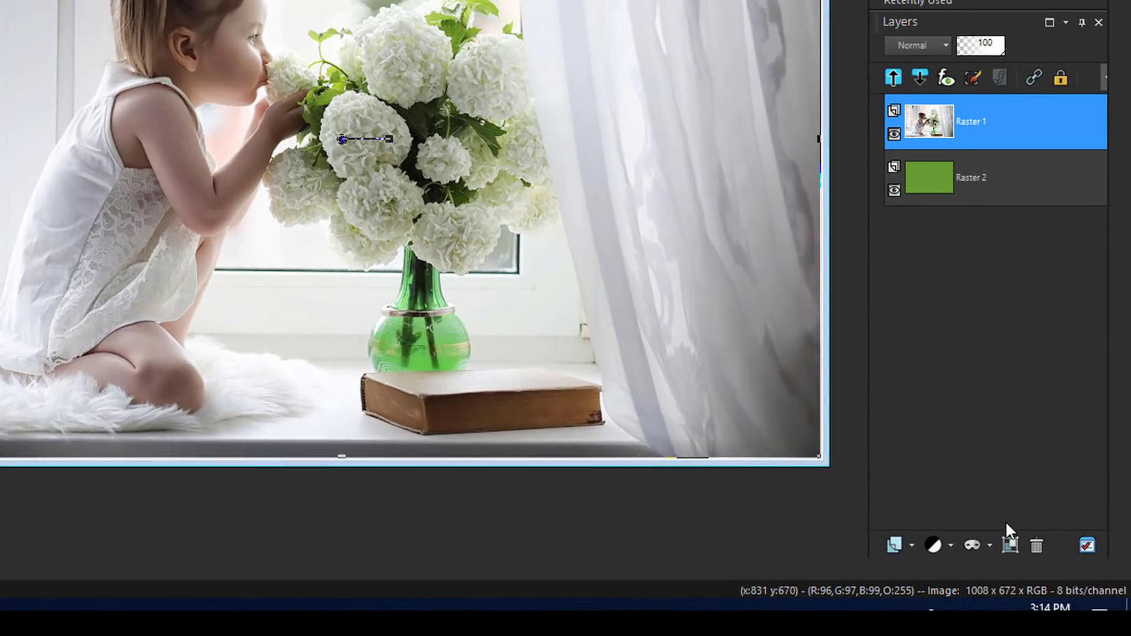
Step: Try a Hide All mask with brush strokes on the girl and vase, then undo it
{"action": "left_click", "coordinate": [992, 544]}
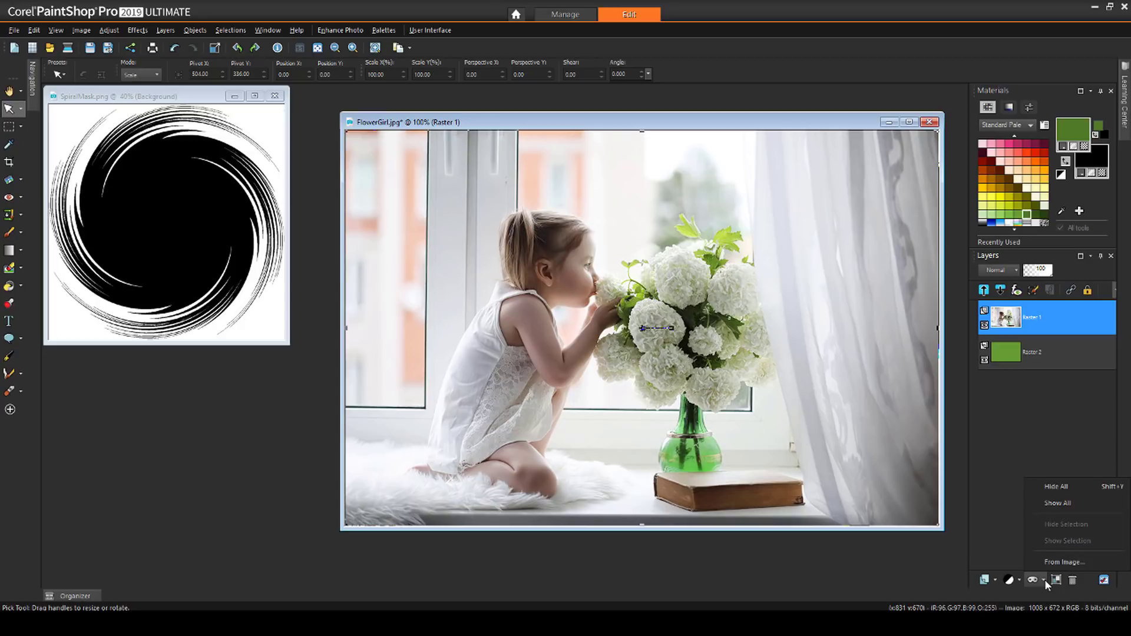
{"action": "left_click", "coordinate": [1043, 487]}
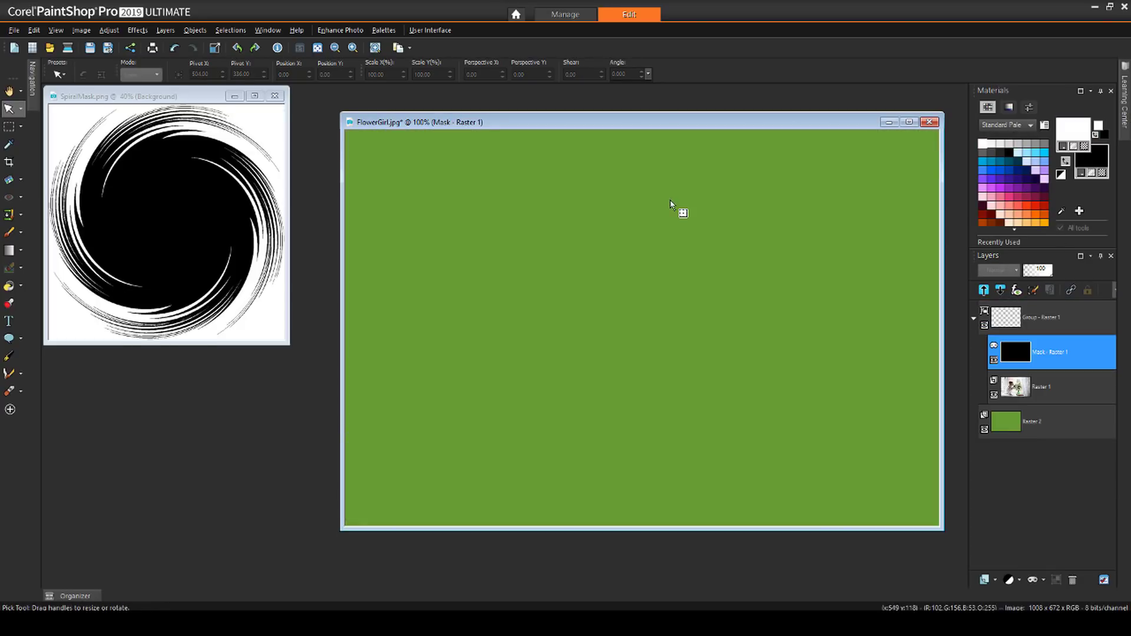
{"action": "key", "text": "b"}
{"action": "mouse_move", "coordinate": [613, 227]}
{"action": "left_mouse_down"}
{"action": "mouse_move", "coordinate": [493, 370]}
{"action": "mouse_move", "coordinate": [610, 437]}
{"action": "mouse_move", "coordinate": [755, 273]}
{"action": "mouse_move", "coordinate": [603, 289]}
{"action": "mouse_move", "coordinate": [649, 282]}
{"action": "mouse_move", "coordinate": [725, 383]}
{"action": "mouse_move", "coordinate": [604, 386]}
{"action": "mouse_move", "coordinate": [694, 377]}
{"action": "left_mouse_up"}
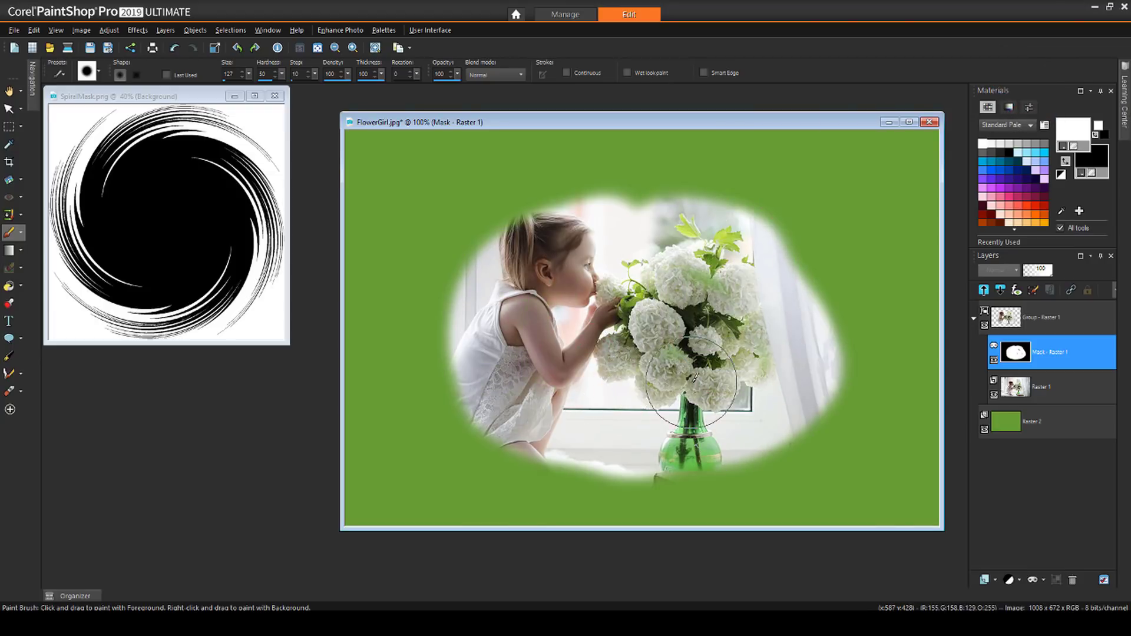
{"action": "key", "text": "ctrl+z"}
{"action": "key", "text": "ctrl+z"}
{"action": "key", "text": "ctrl+z"}
{"action": "key", "text": "ctrl+z"}
{"action": "key", "text": "ctrl+z"}
Step: Add a Show All mask and paint the photo's edges in black to reveal green
{"action": "left_click", "coordinate": [1043, 581]}
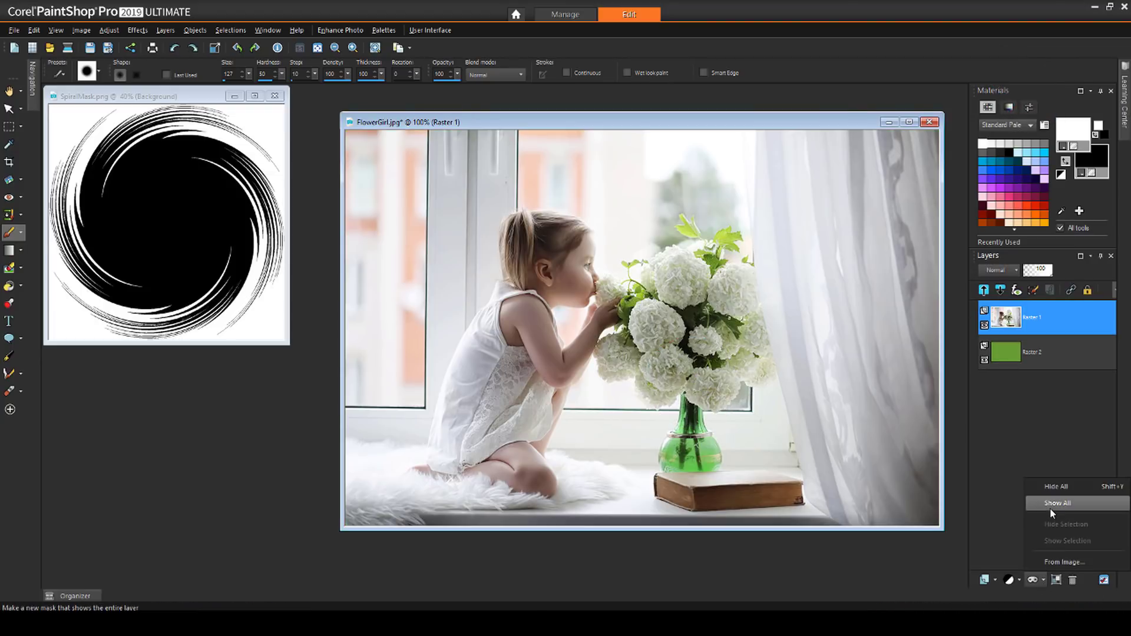
{"action": "left_click", "coordinate": [1053, 506]}
{"action": "left_click", "coordinate": [1012, 150]}
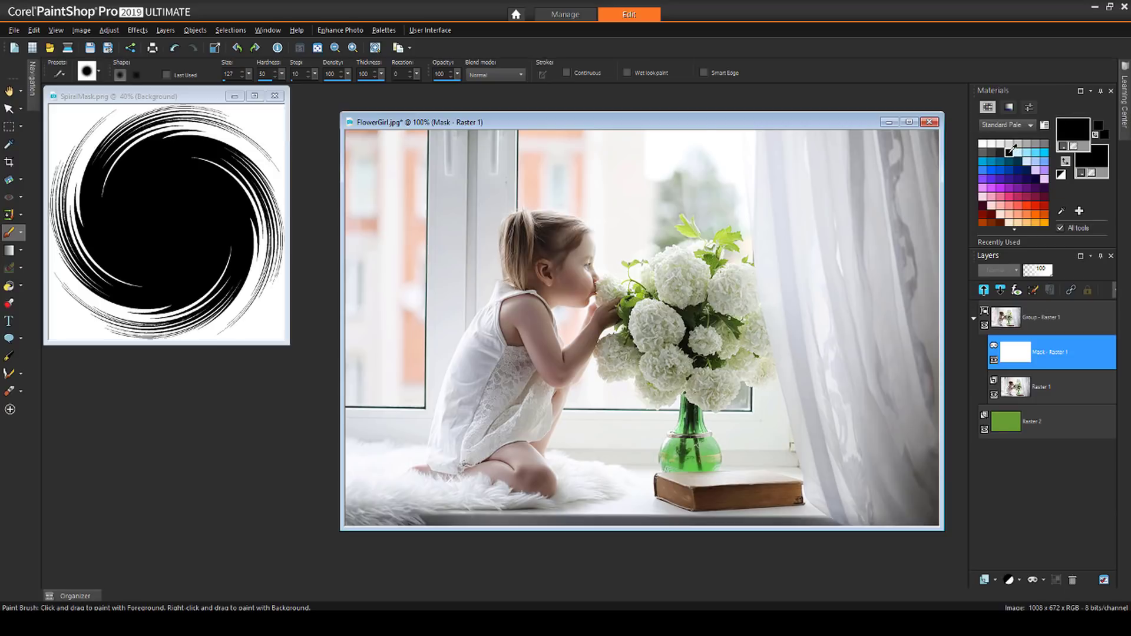
{"action": "mouse_move", "coordinate": [374, 176]}
{"action": "left_mouse_down"}
{"action": "mouse_move", "coordinate": [440, 137]}
{"action": "mouse_move", "coordinate": [639, 132]}
{"action": "mouse_move", "coordinate": [869, 153]}
{"action": "mouse_move", "coordinate": [945, 289]}
{"action": "mouse_move", "coordinate": [922, 494]}
{"action": "mouse_move", "coordinate": [585, 521]}
{"action": "mouse_move", "coordinate": [357, 483]}
{"action": "mouse_move", "coordinate": [374, 218]}
{"action": "left_mouse_up"}
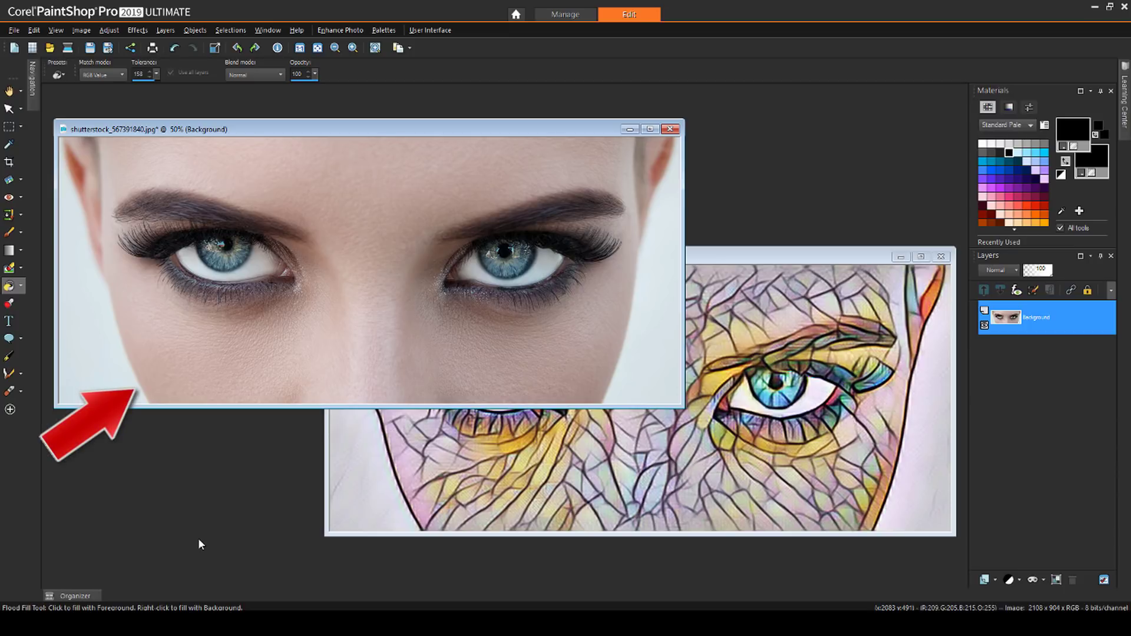
Step: Bring the stained-glass Image2 forward and open its mask options in Layers
{"action": "left_click", "coordinate": [727, 258]}
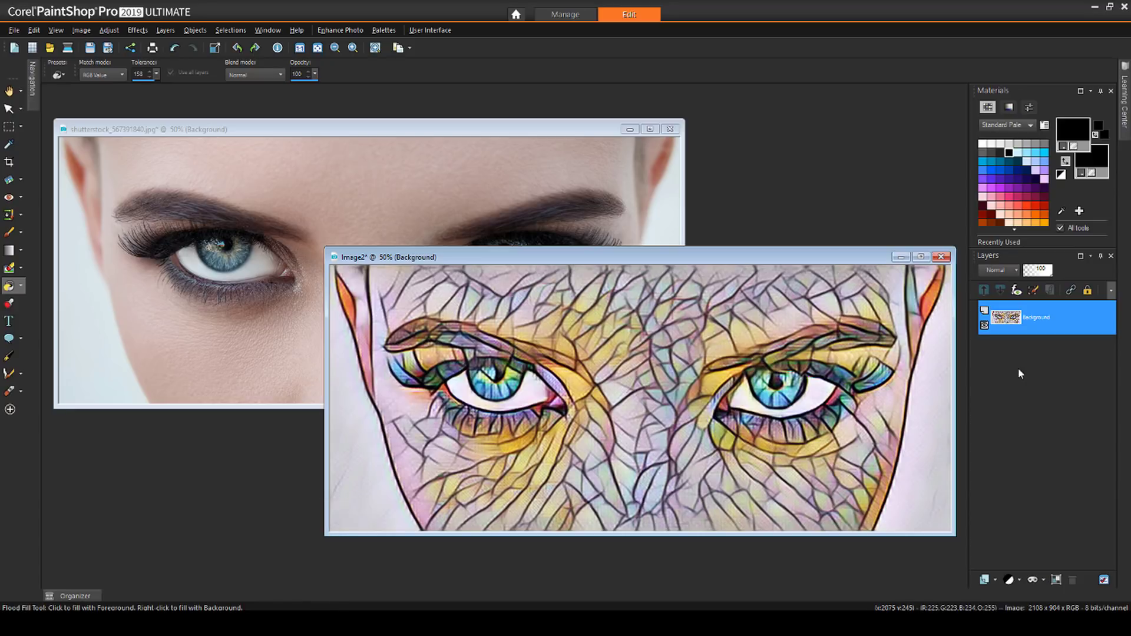
{"action": "left_click", "coordinate": [1042, 581]}
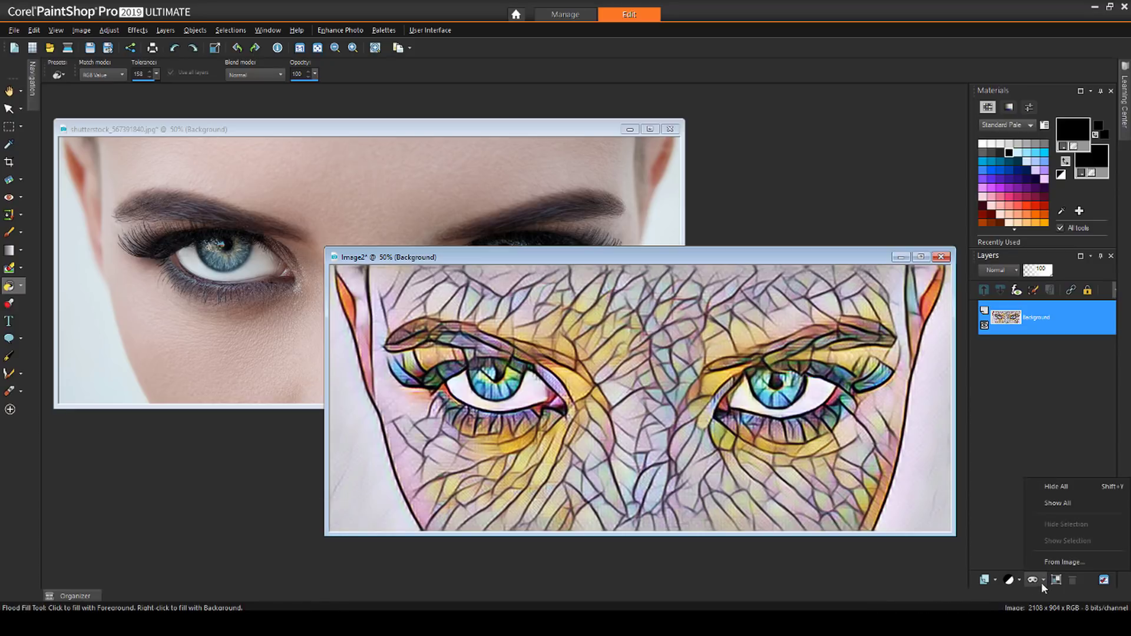
Step: Add a Hide All mask to Image2 and fill it with the Sharp Gradient
{"action": "left_click", "coordinate": [1049, 489]}
{"action": "left_click", "coordinate": [1072, 129]}
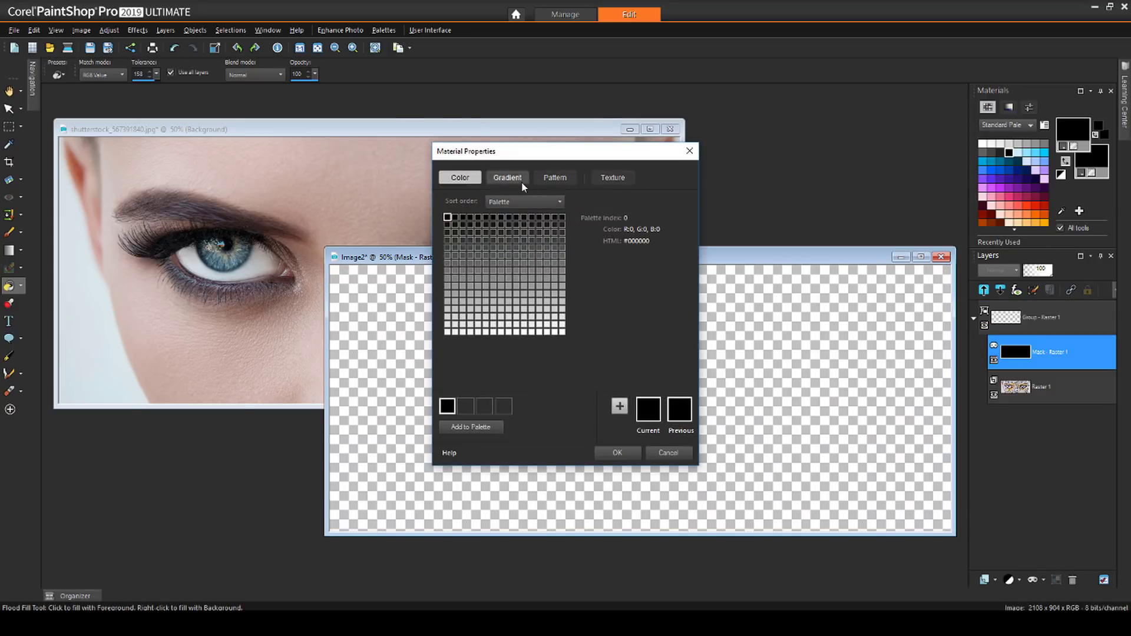
{"action": "left_click", "coordinate": [513, 178]}
{"action": "scroll", "coordinate": [587, 232], "scroll_direction": "down", "scroll_amount": 10}
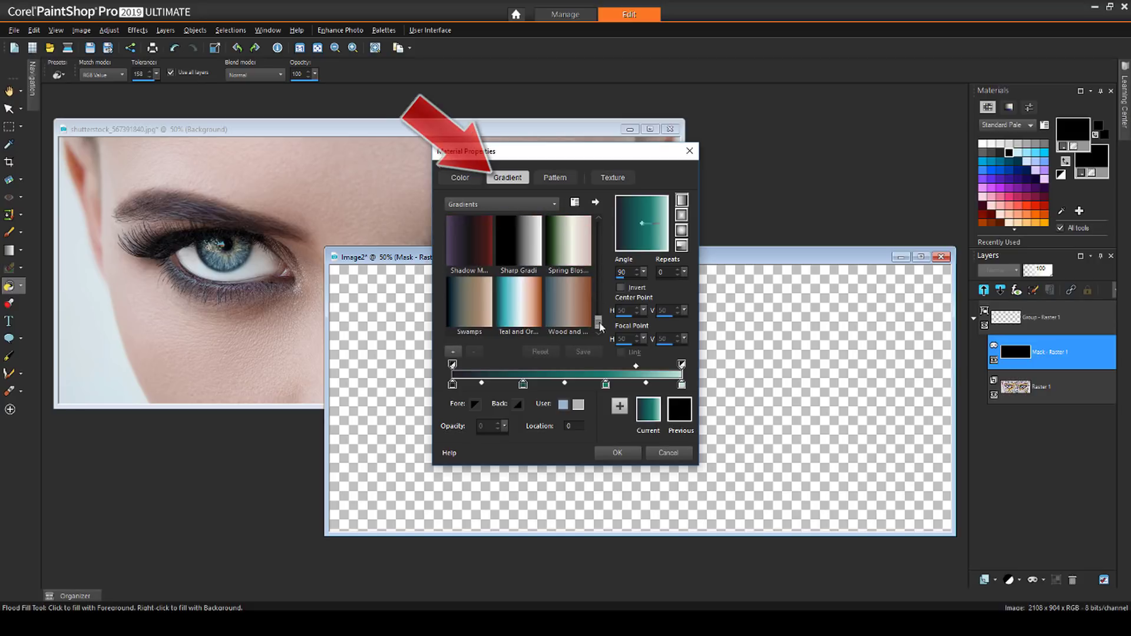
{"action": "left_click", "coordinate": [527, 251]}
{"action": "left_click", "coordinate": [617, 452]}
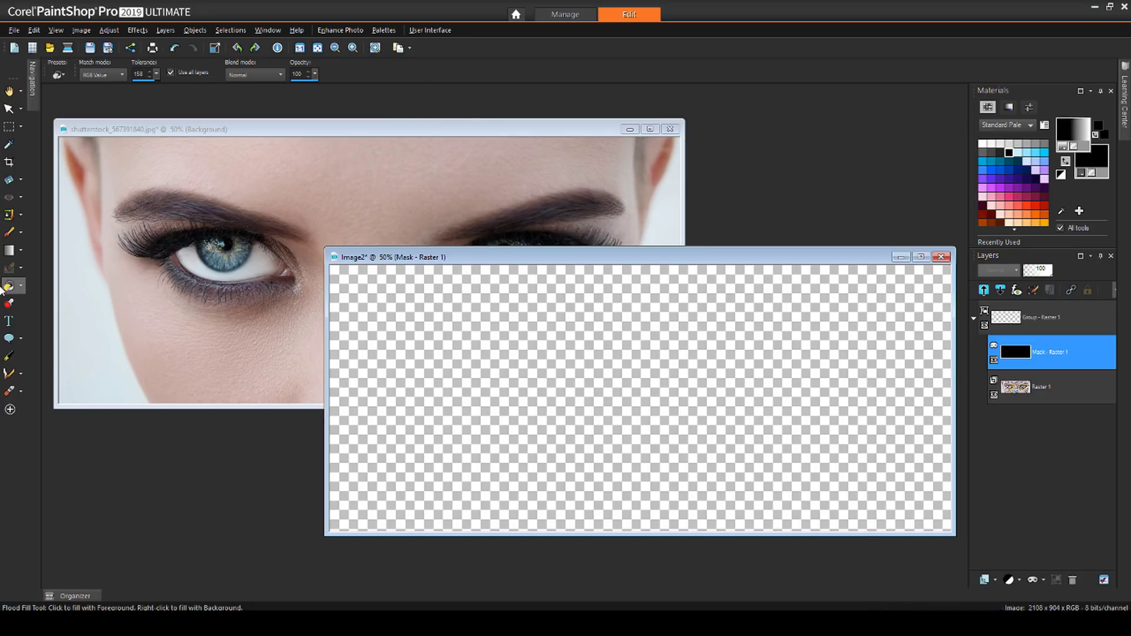
{"action": "left_click", "coordinate": [644, 358]}
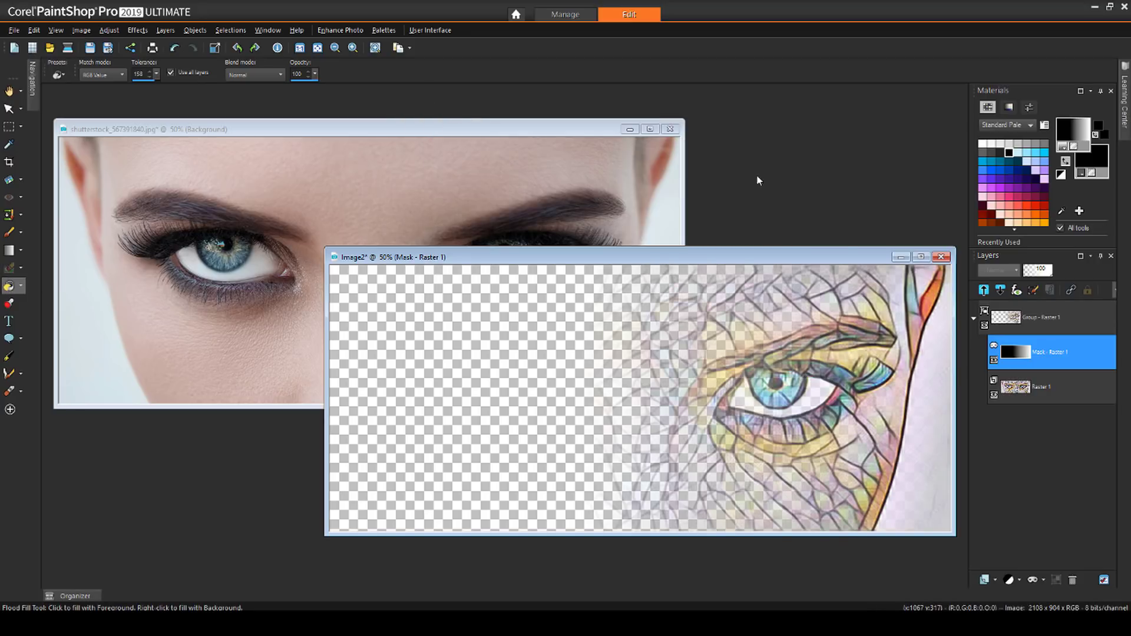
Step: Paste the eye photo into Image2 as a new bottom layer
{"action": "left_click", "coordinate": [542, 140]}
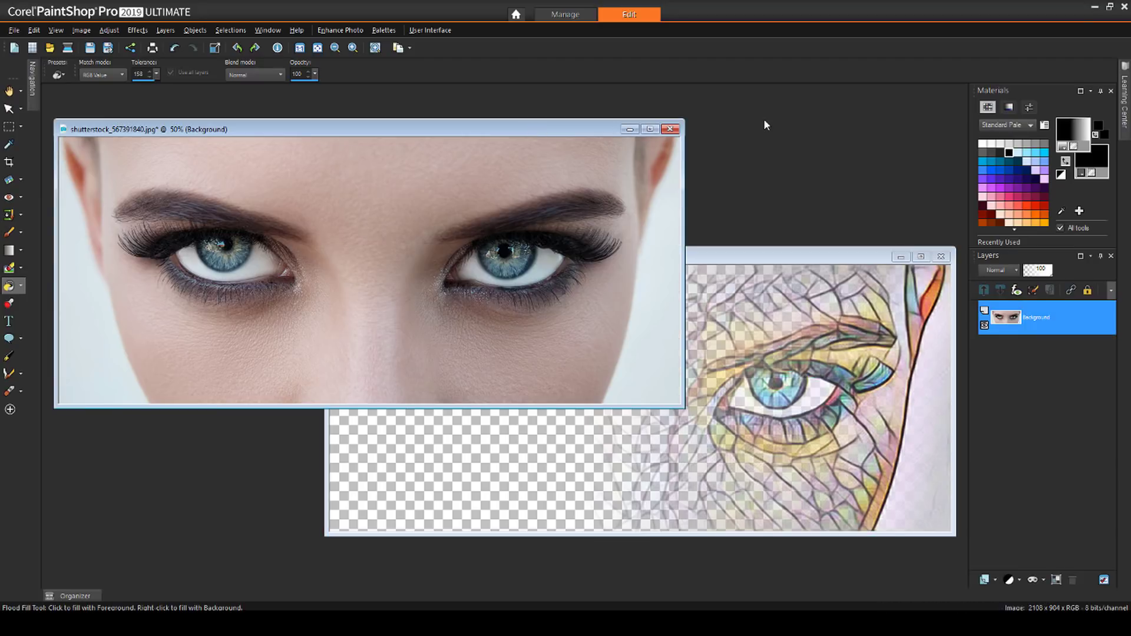
{"action": "left_click", "coordinate": [774, 256]}
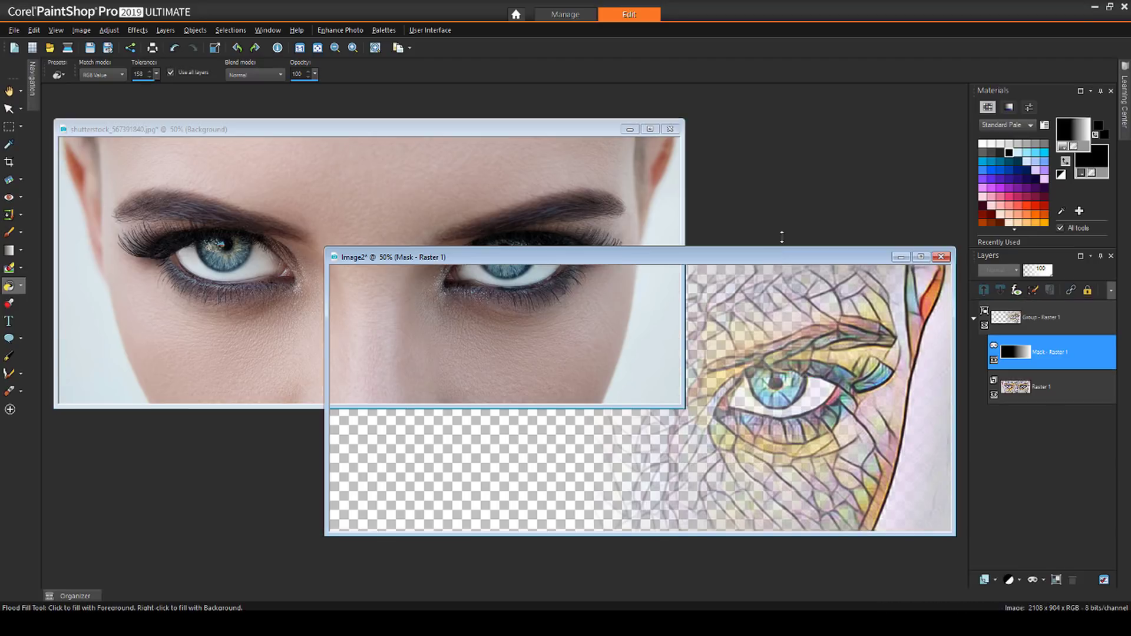
{"action": "key", "text": "ctrl+l"}
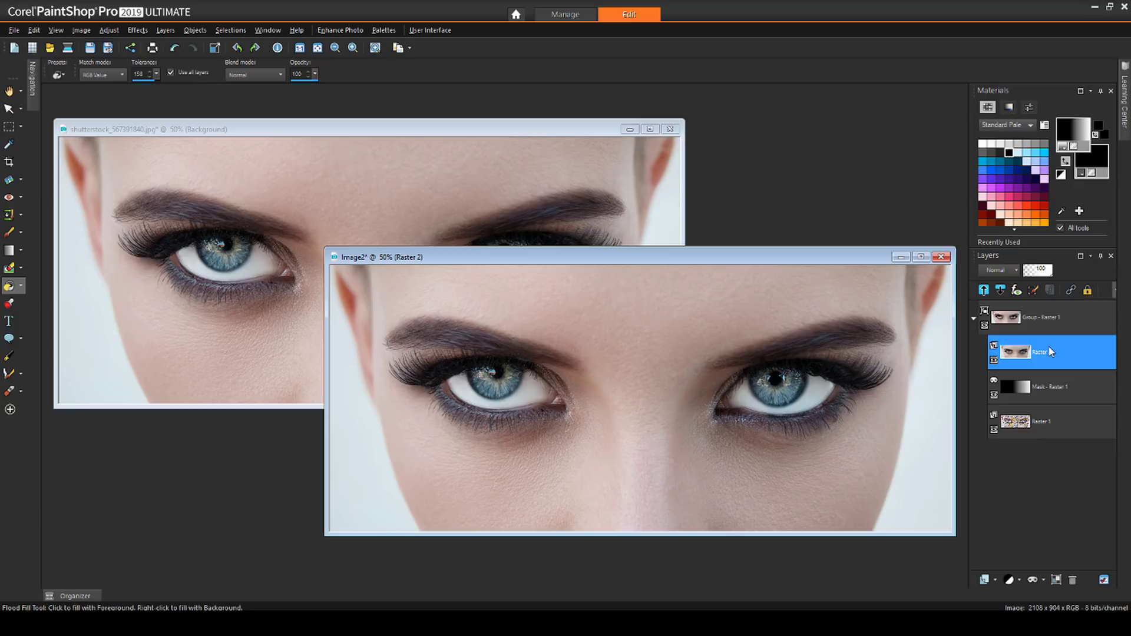
{"action": "left_click_drag", "start_coordinate": [1061, 460], "coordinate": [1059, 459]}
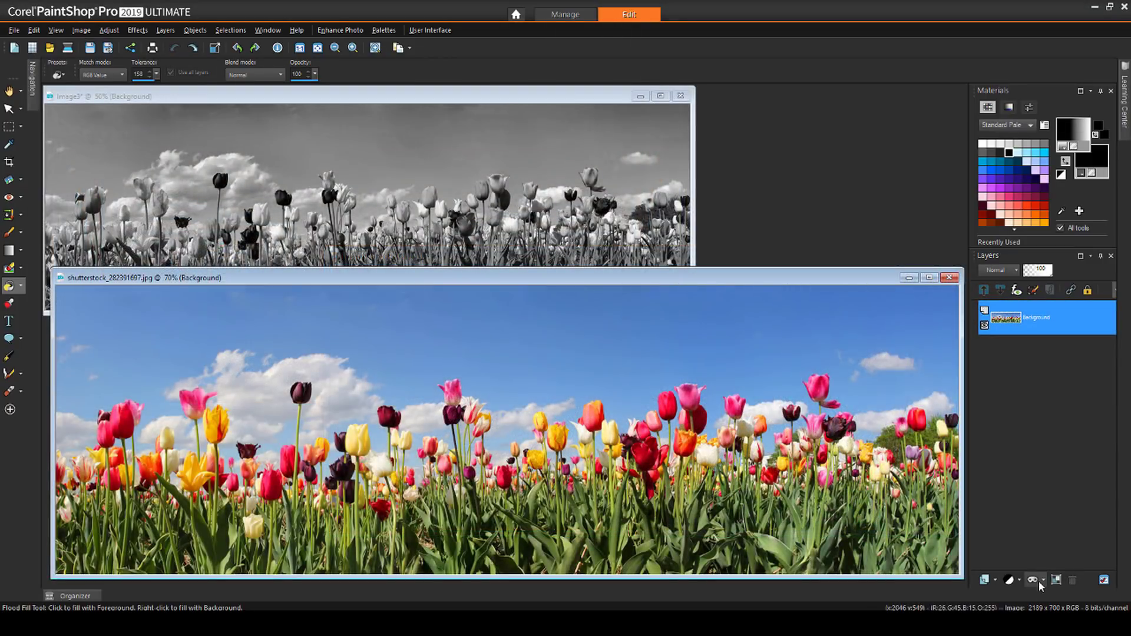
Step: Add a Hide All mask to the colour tulips and paste the grayscale tulips beneath them
{"action": "left_click", "coordinate": [1040, 580]}
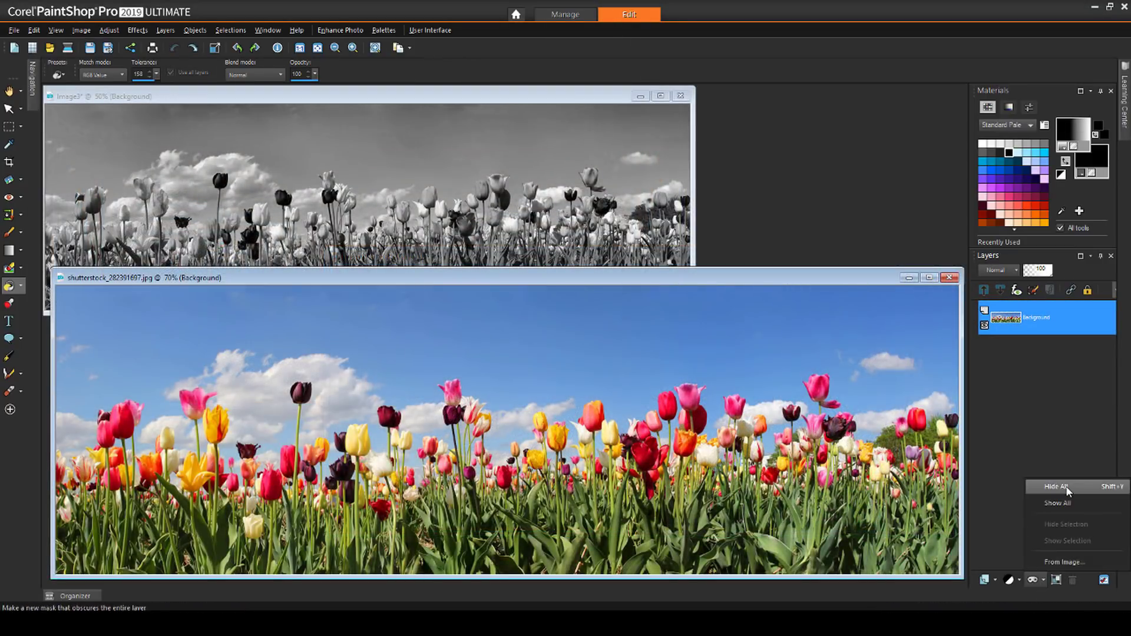
{"action": "left_click", "coordinate": [1066, 486]}
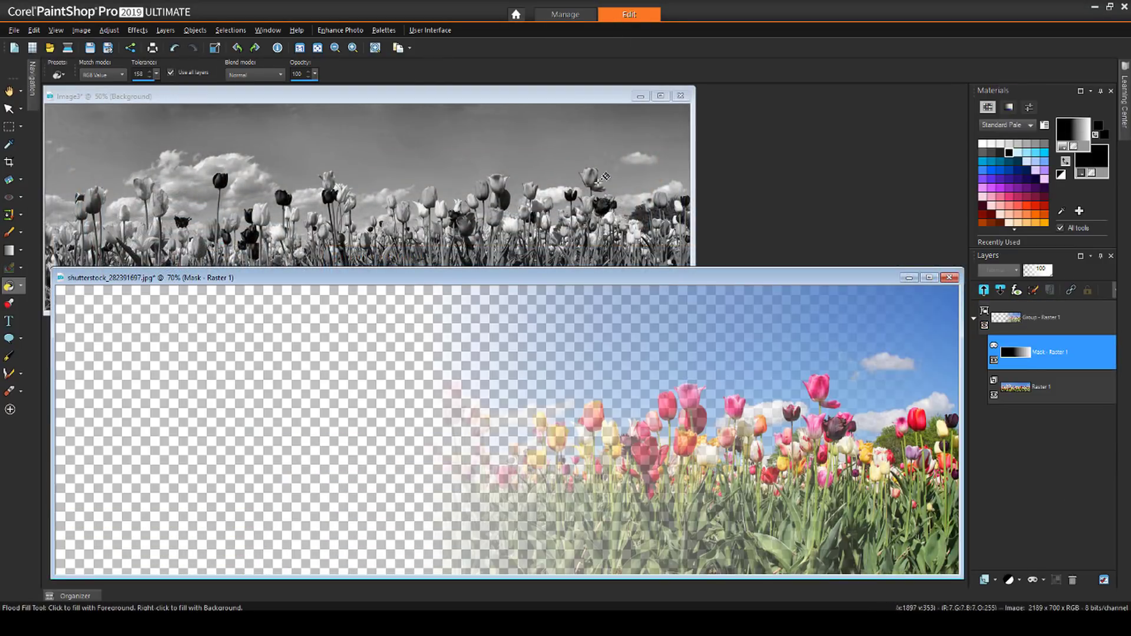
{"action": "left_click", "coordinate": [560, 99]}
{"action": "left_click", "coordinate": [795, 277]}
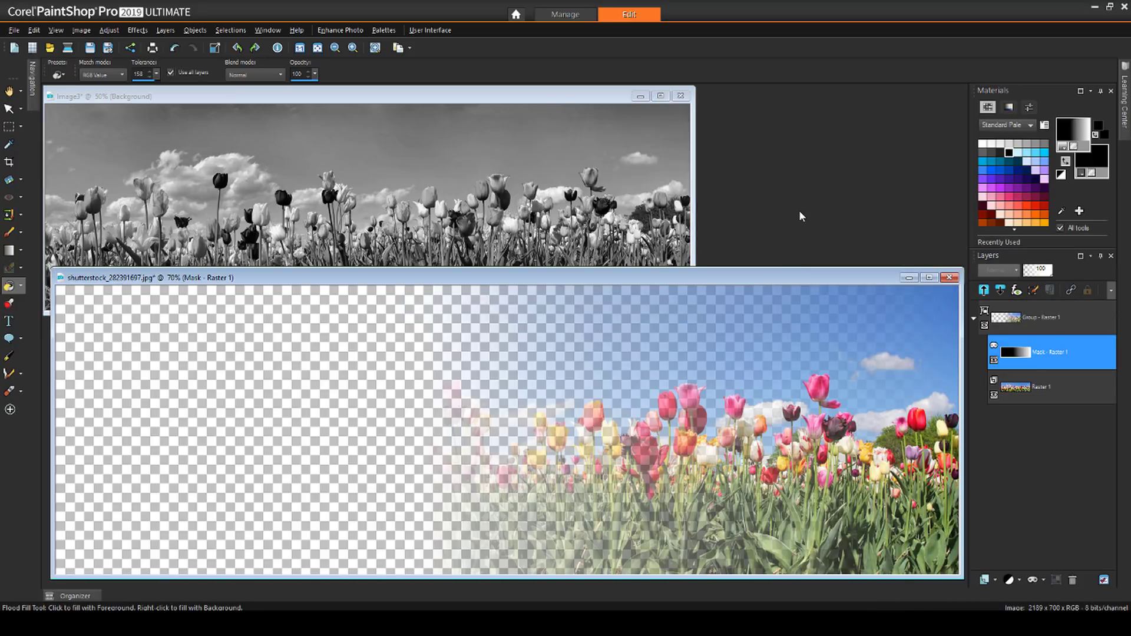
{"action": "key", "text": "ctrl+l"}
{"action": "left_click_drag", "start_coordinate": [1040, 443], "coordinate": [1040, 445]}
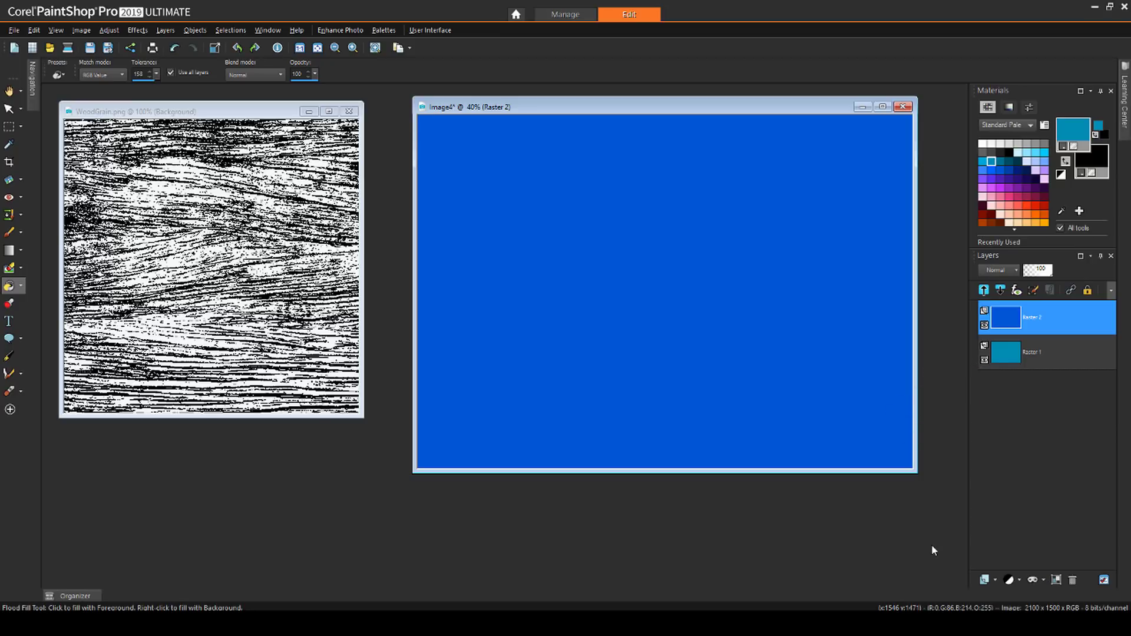
Step: Check the teal layer under Image4's blue Raster 2, then start a mask from another image
{"action": "left_click", "coordinate": [984, 325]}
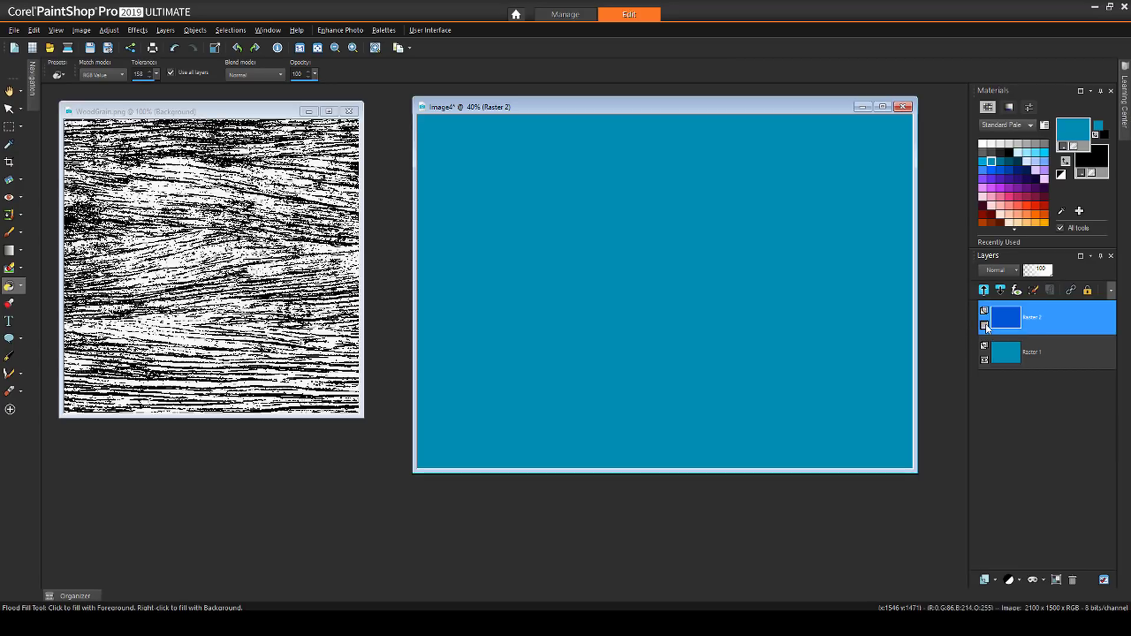
{"action": "left_click", "coordinate": [985, 325]}
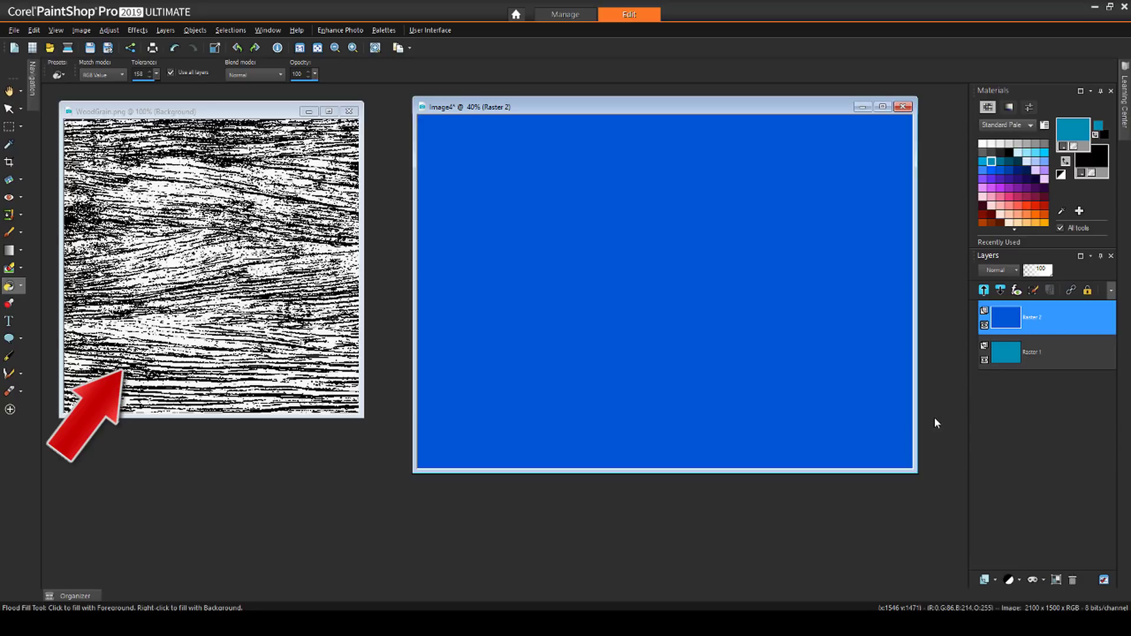
{"action": "left_click", "coordinate": [1042, 580]}
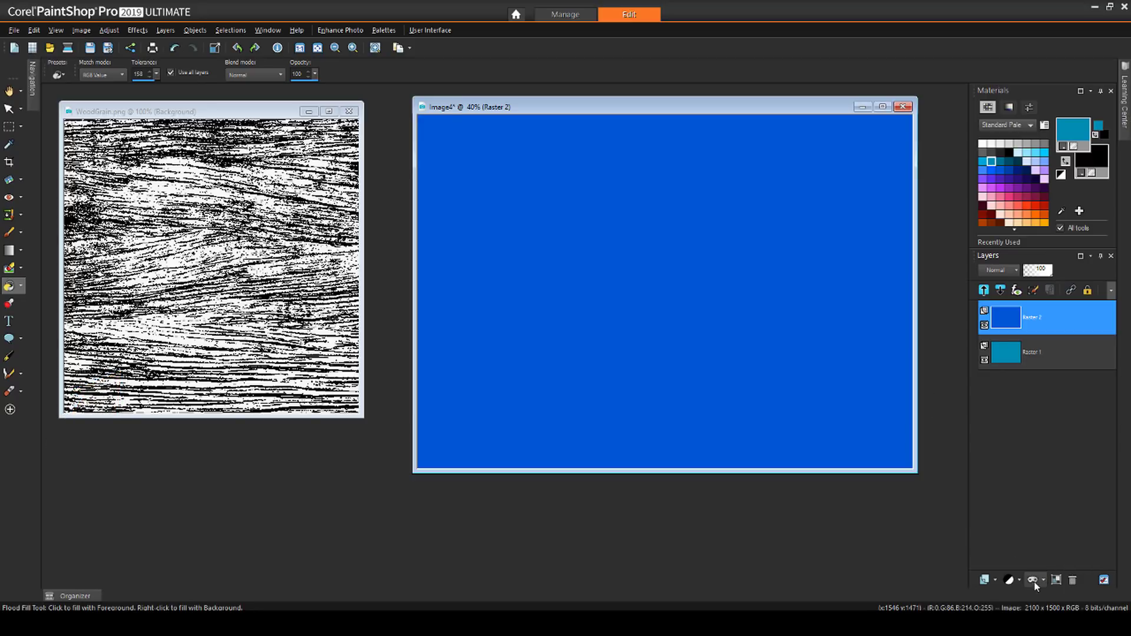
{"action": "left_click", "coordinate": [1043, 581]}
{"action": "left_click", "coordinate": [1078, 562]}
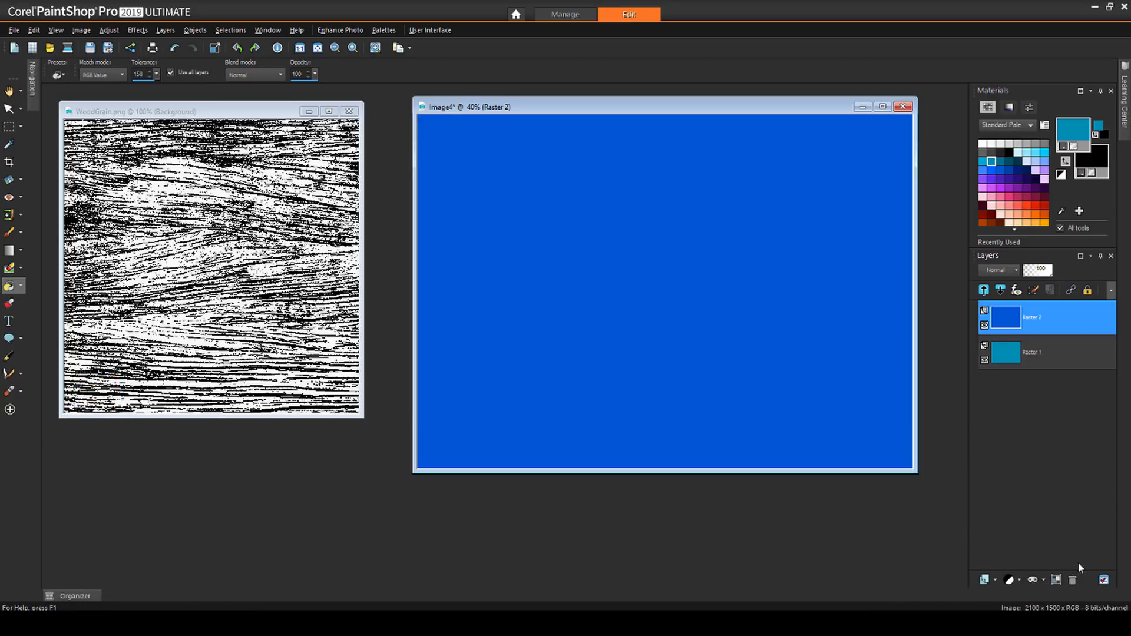
Step: Mask the blue layer with WoodGrain.png and lower the group's opacity to 81%
{"action": "left_click", "coordinate": [557, 278]}
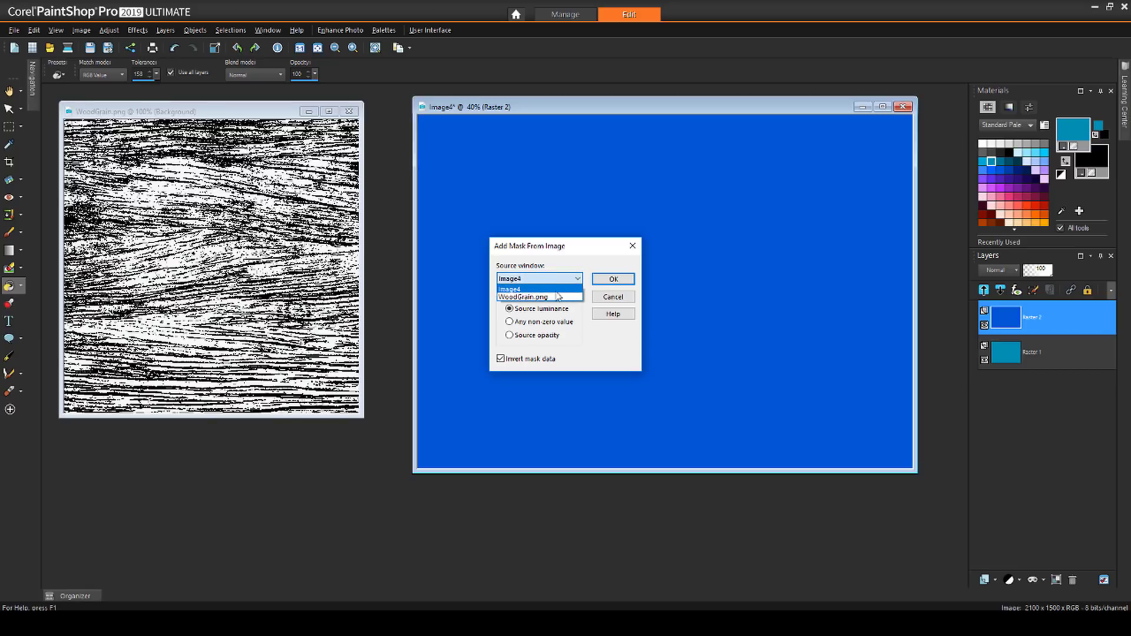
{"action": "left_click", "coordinate": [557, 296]}
{"action": "left_click", "coordinate": [613, 280]}
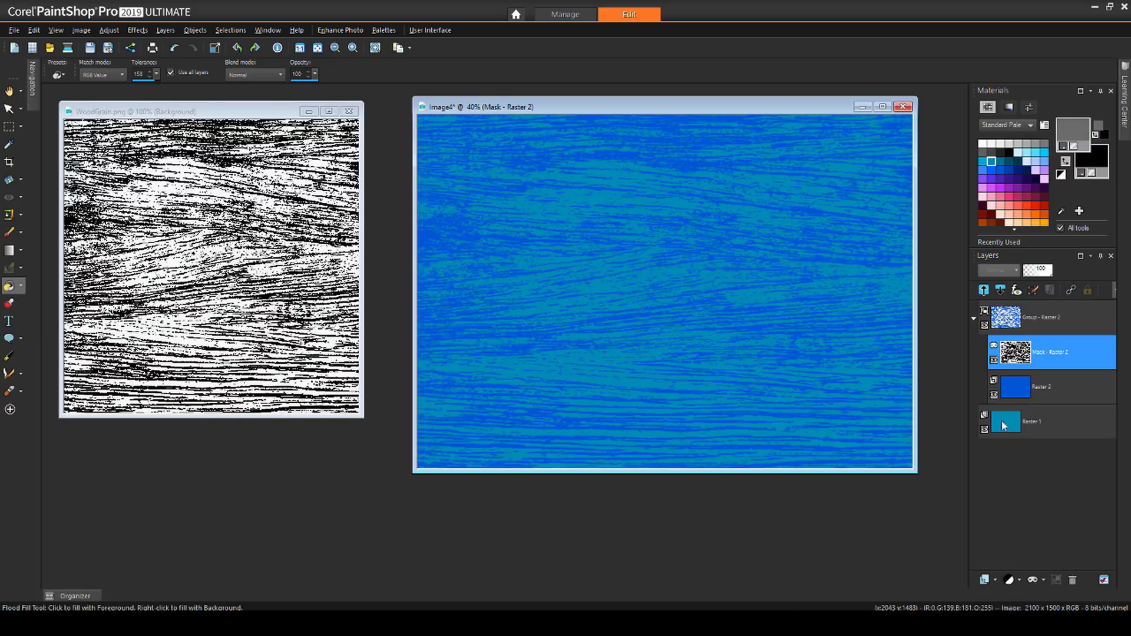
{"action": "left_click", "coordinate": [1033, 321]}
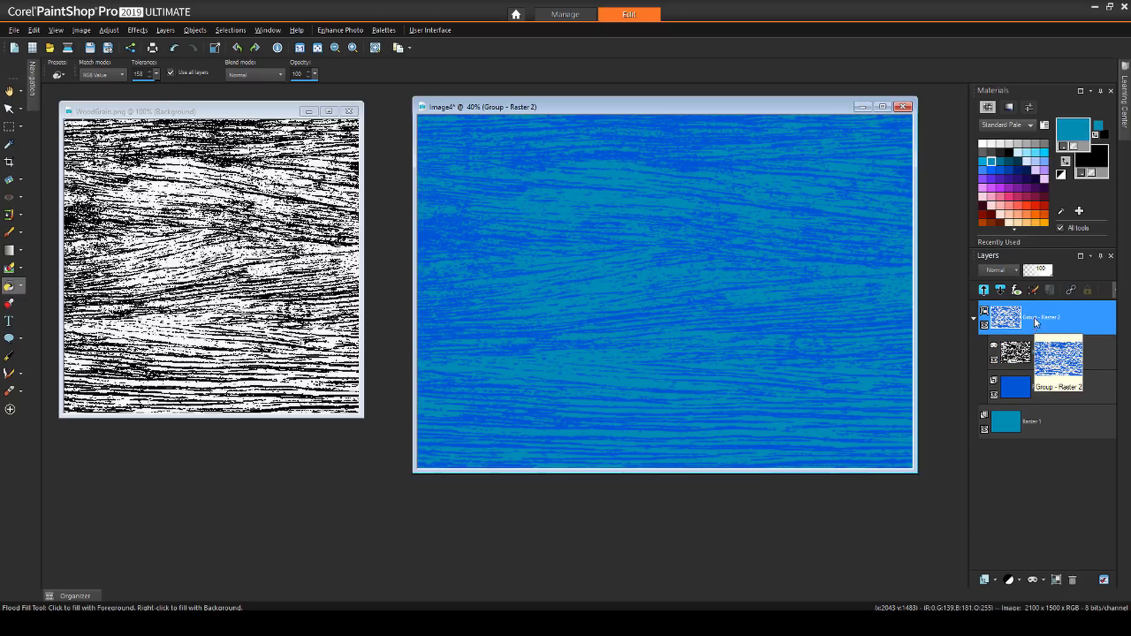
{"action": "left_click_drag", "start_coordinate": [1038, 271], "coordinate": [1041, 275]}
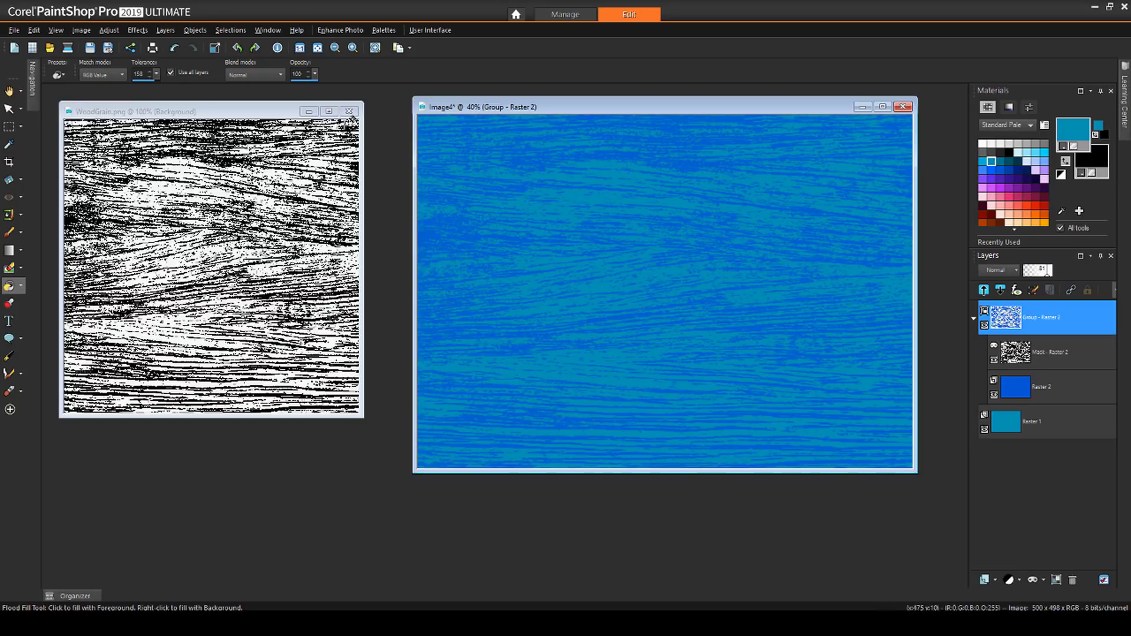
Step: Close WoodGrain.png and move the Image4 window aside
{"action": "left_click", "coordinate": [349, 112]}
{"action": "scroll", "coordinate": [560, 232], "scroll_direction": "down", "scroll_amount": 5}
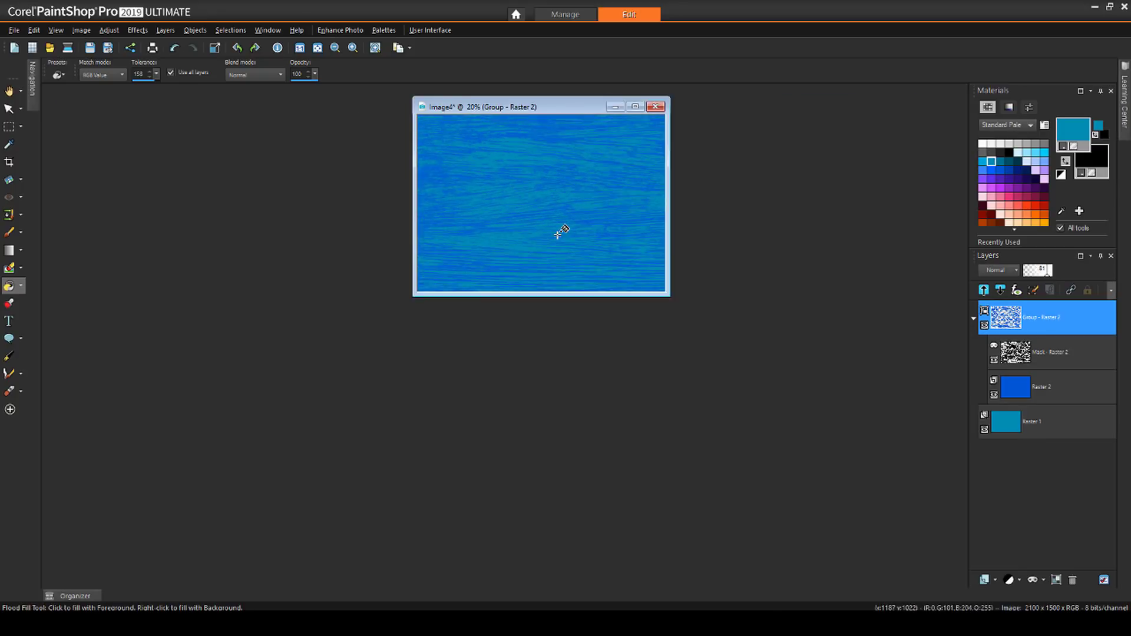
{"action": "left_click_drag", "start_coordinate": [489, 112], "coordinate": [127, 106]}
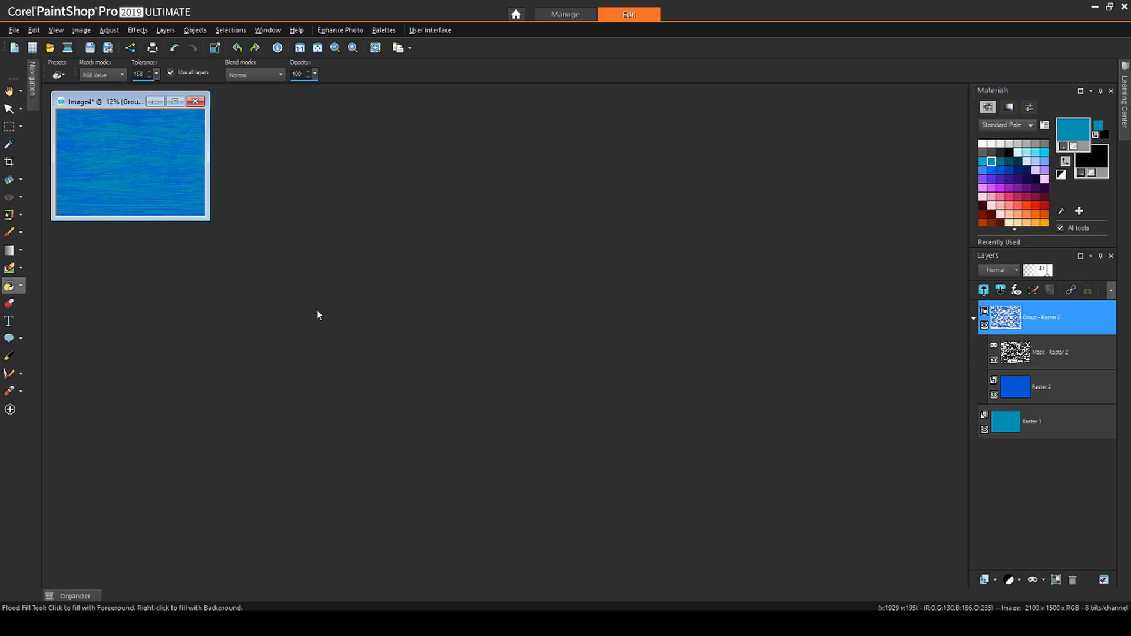
Step: Create a new image from the Shatter 01 collage template and select its Template layer
{"action": "left_click", "coordinate": [13, 30]}
{"action": "left_click", "coordinate": [53, 64]}
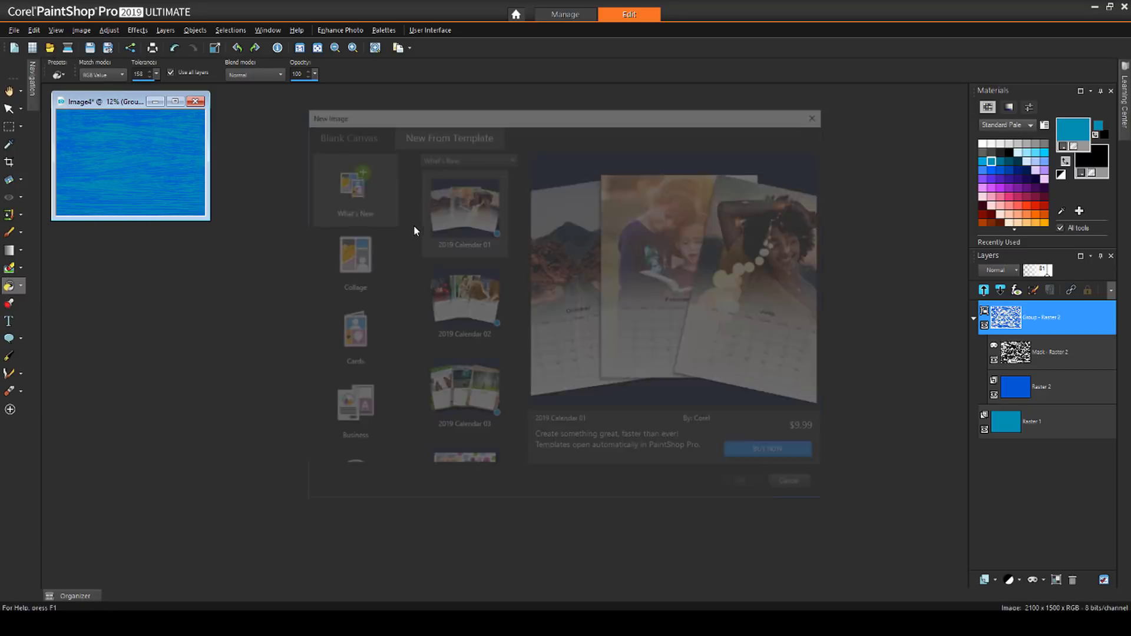
{"action": "left_click", "coordinate": [360, 263]}
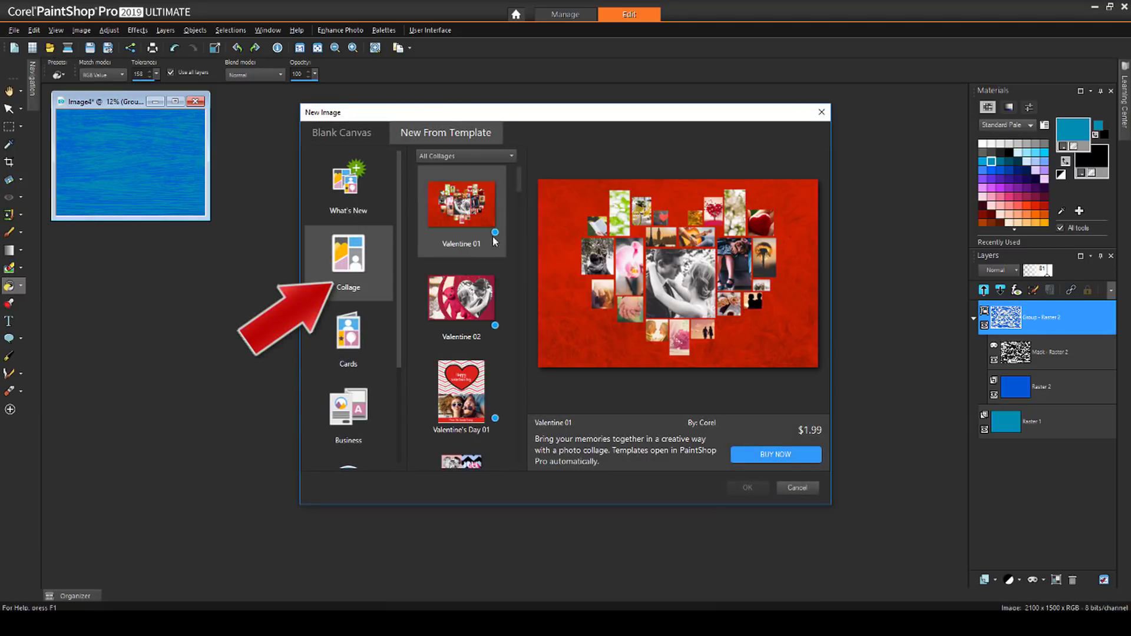
{"action": "left_click_drag", "start_coordinate": [520, 176], "coordinate": [518, 259]}
{"action": "left_click", "coordinate": [461, 205]}
{"action": "left_click", "coordinate": [747, 487]}
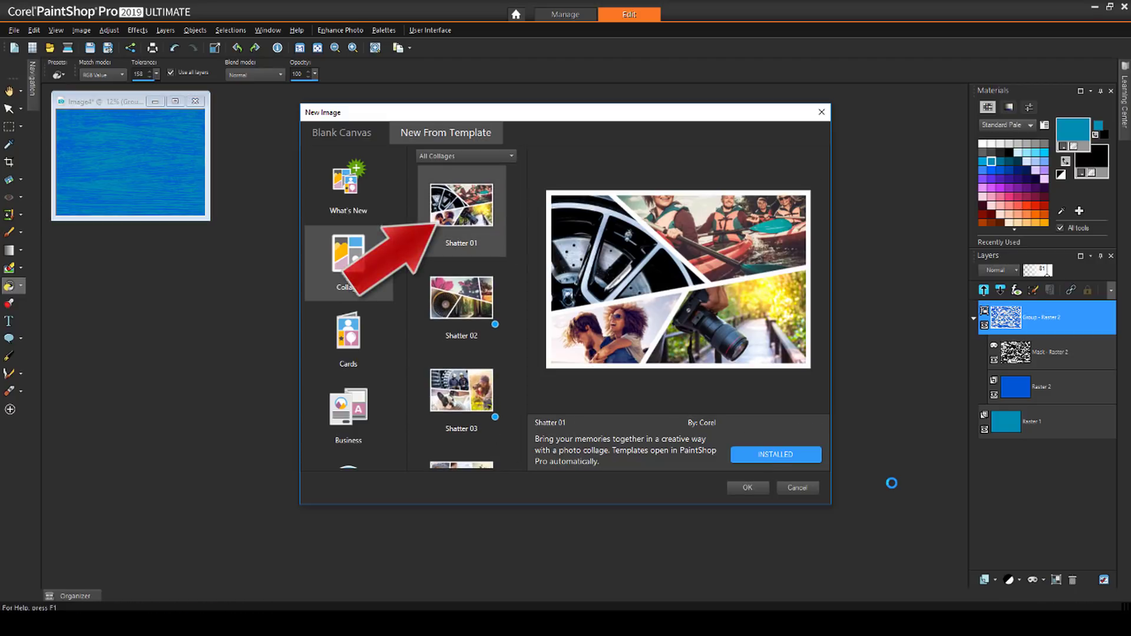
{"action": "left_click", "coordinate": [1055, 318]}
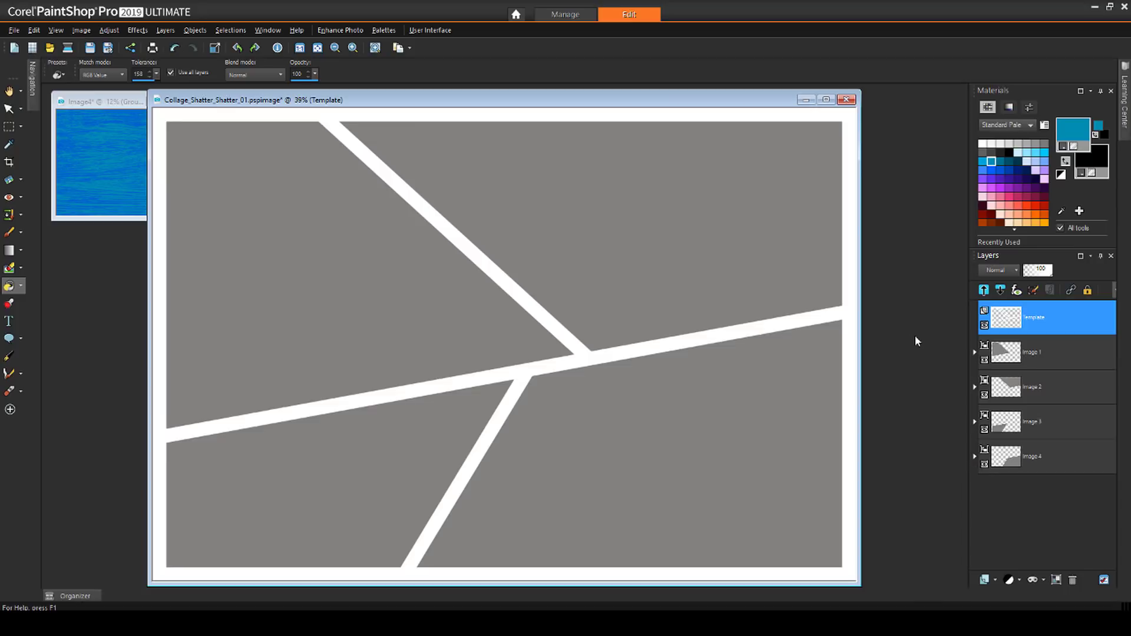
Step: Expand the Image 1 layer group to see its mask
{"action": "left_click", "coordinate": [975, 351]}
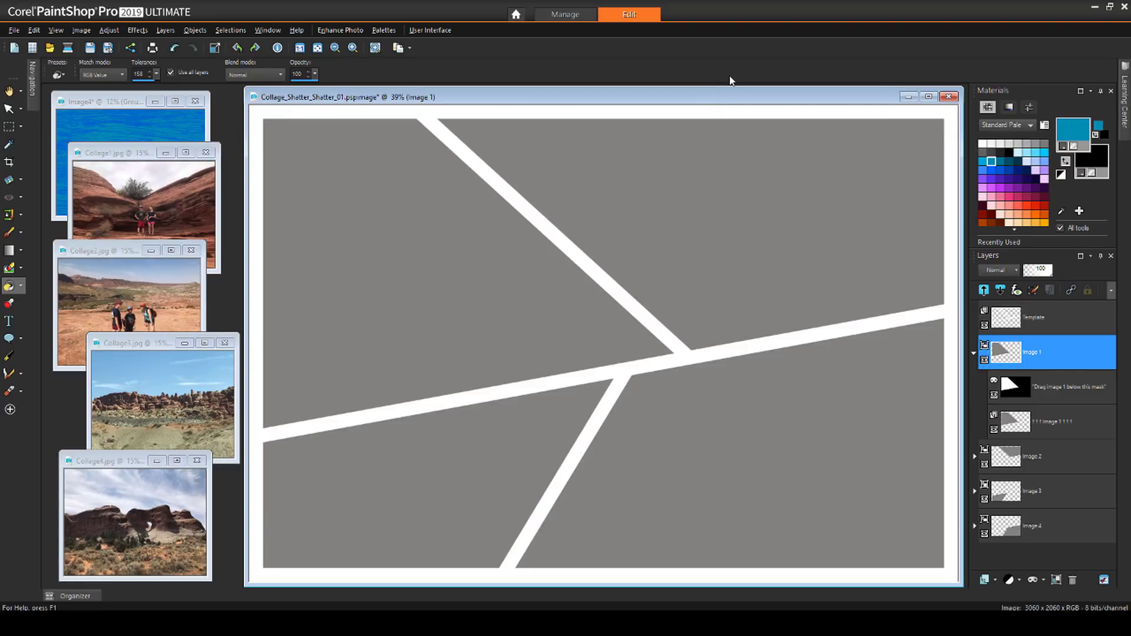
Step: Paste the Collage1 canyon photo into the Image 1 group's placeholder layer
{"action": "left_click", "coordinate": [130, 154]}
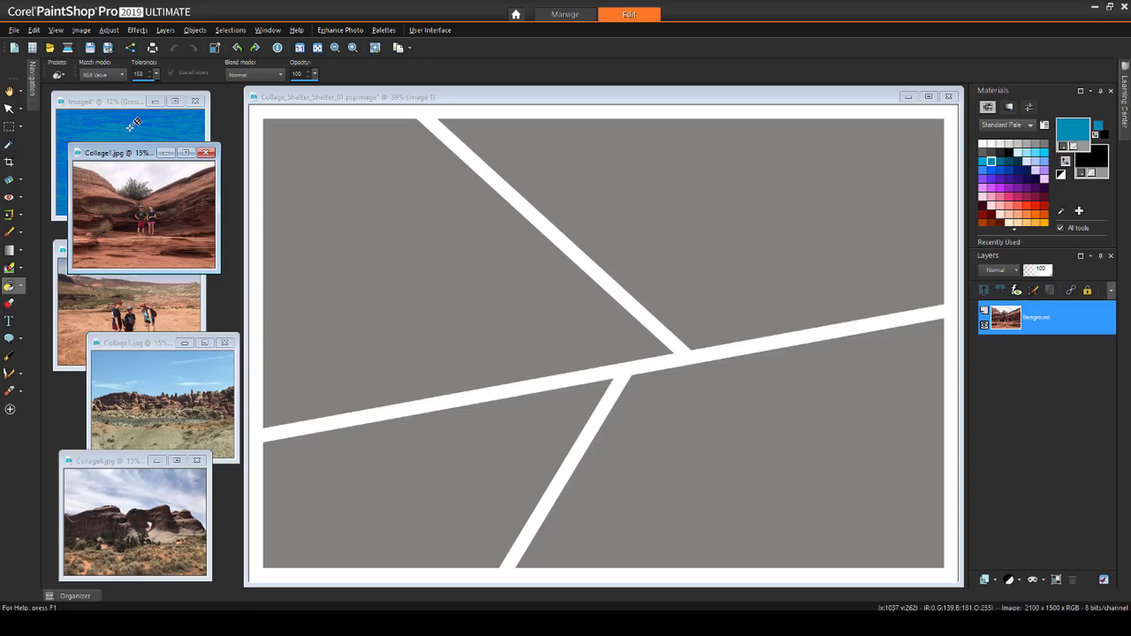
{"action": "left_click", "coordinate": [417, 99]}
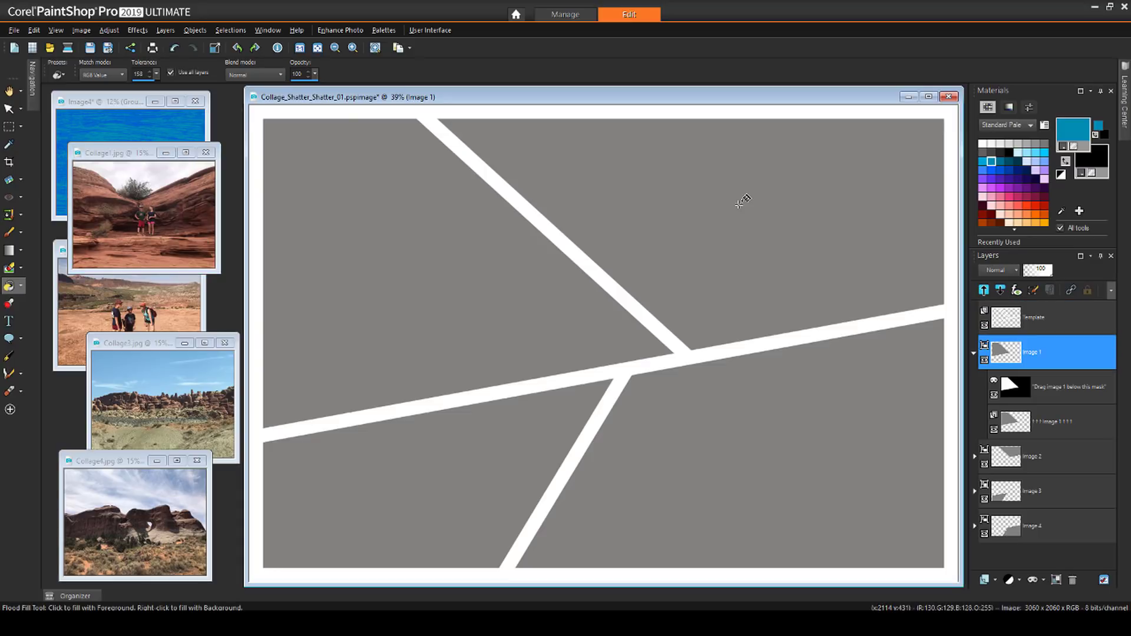
{"action": "left_click", "coordinate": [1049, 419]}
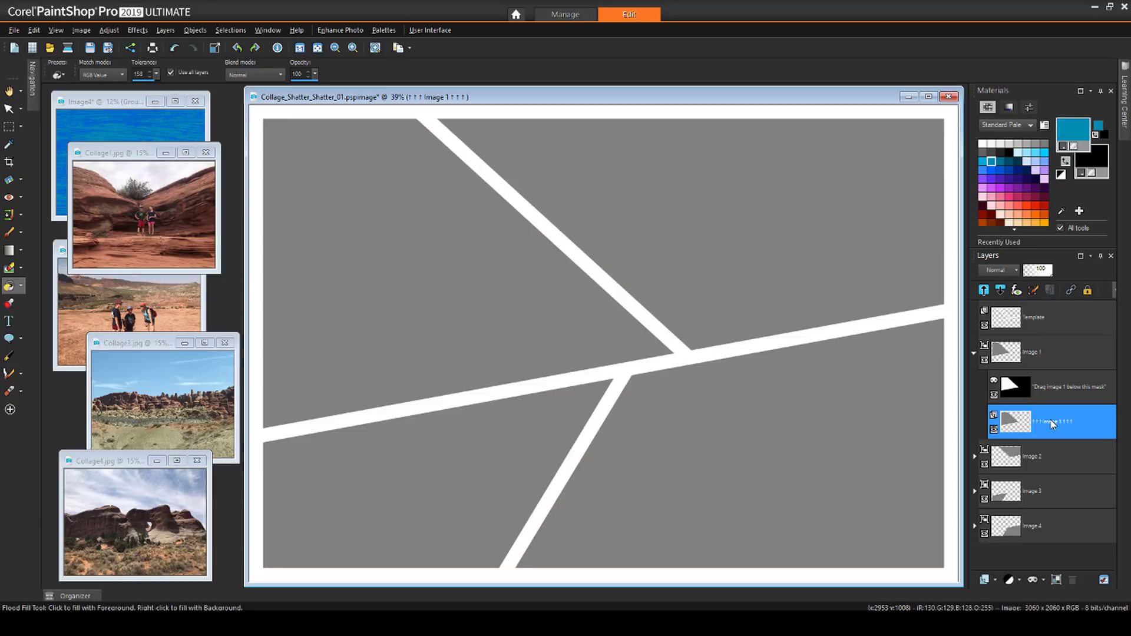
{"action": "key", "text": "ctrl+v"}
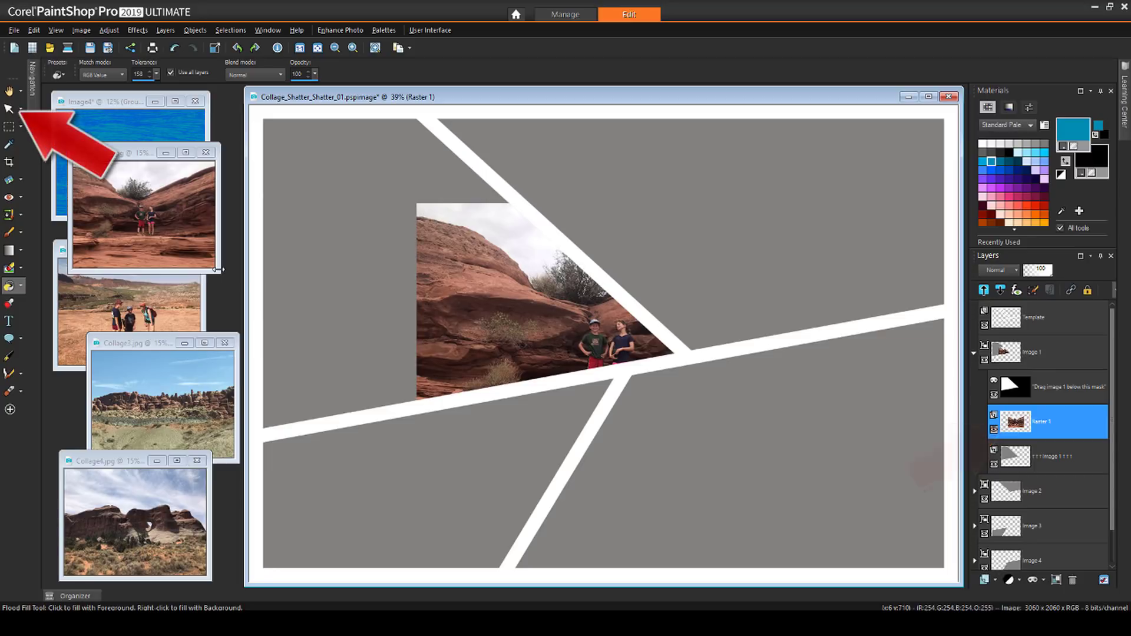
Step: Move and enlarge the canyon photo to cover the top-left slot
{"action": "left_click", "coordinate": [9, 109]}
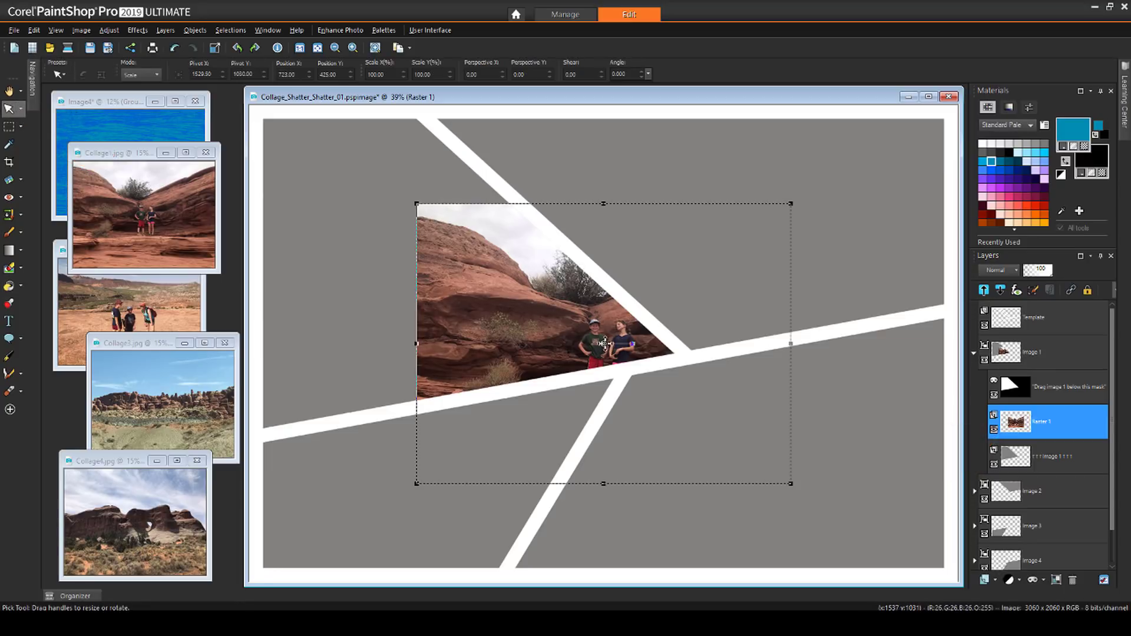
{"action": "left_click_drag", "start_coordinate": [609, 344], "coordinate": [422, 246]}
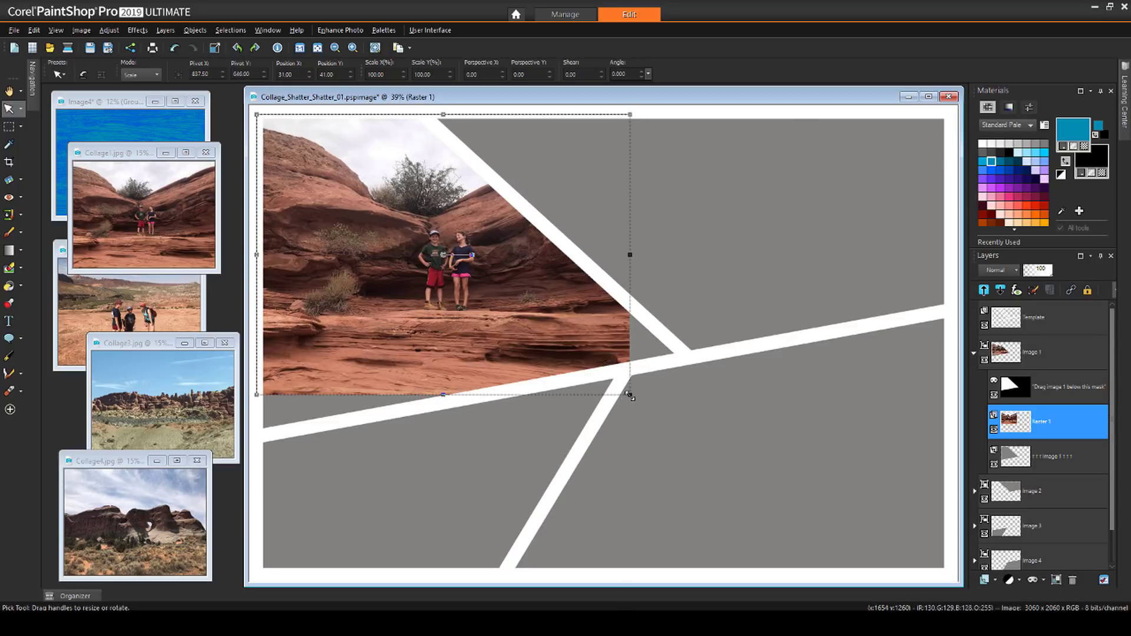
{"action": "left_click_drag", "start_coordinate": [630, 394], "coordinate": [697, 421]}
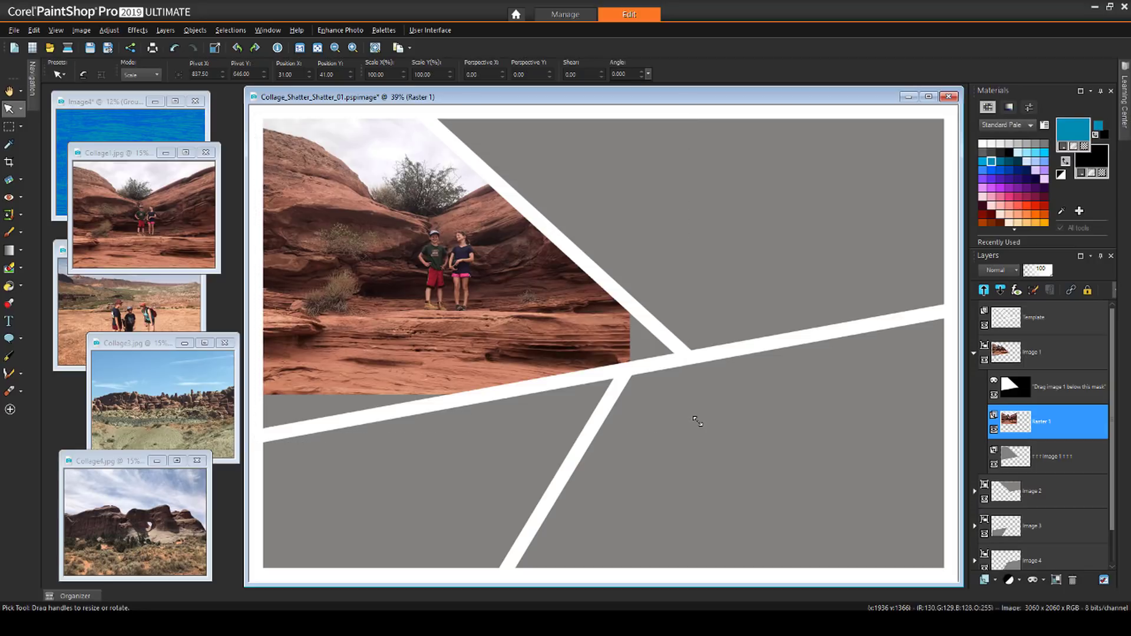
{"action": "left_click_drag", "start_coordinate": [393, 376], "coordinate": [380, 375]}
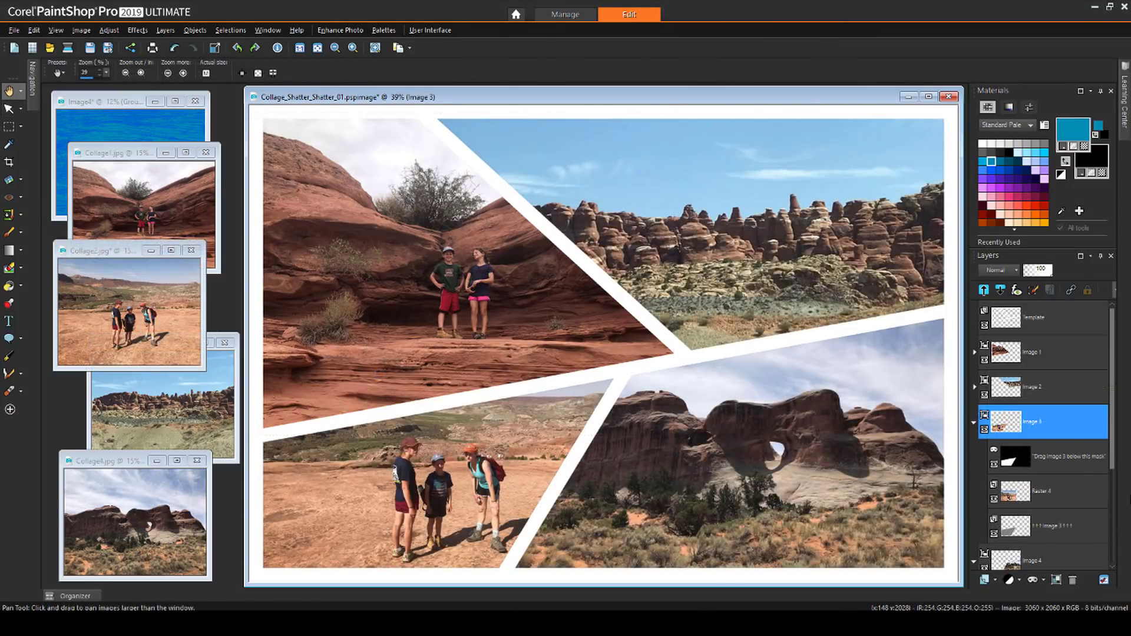
Step: Fill Image4's Raster 2 with dark brown and Raster 1 with lighter brown
{"action": "left_click_drag", "start_coordinate": [121, 105], "coordinate": [423, 203]}
{"action": "scroll", "coordinate": [505, 271], "scroll_direction": "up", "scroll_amount": 3}
{"action": "left_click_drag", "start_coordinate": [505, 260], "coordinate": [420, 196]}
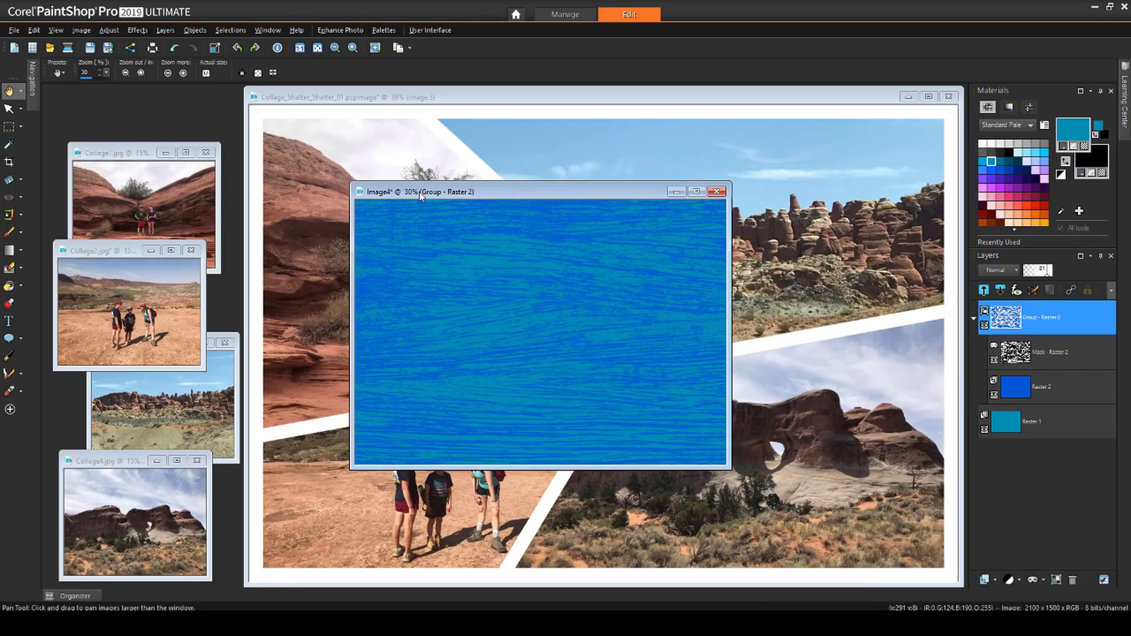
{"action": "scroll", "coordinate": [599, 196], "scroll_direction": "up", "scroll_amount": 2}
{"action": "left_click_drag", "start_coordinate": [503, 126], "coordinate": [434, 108]}
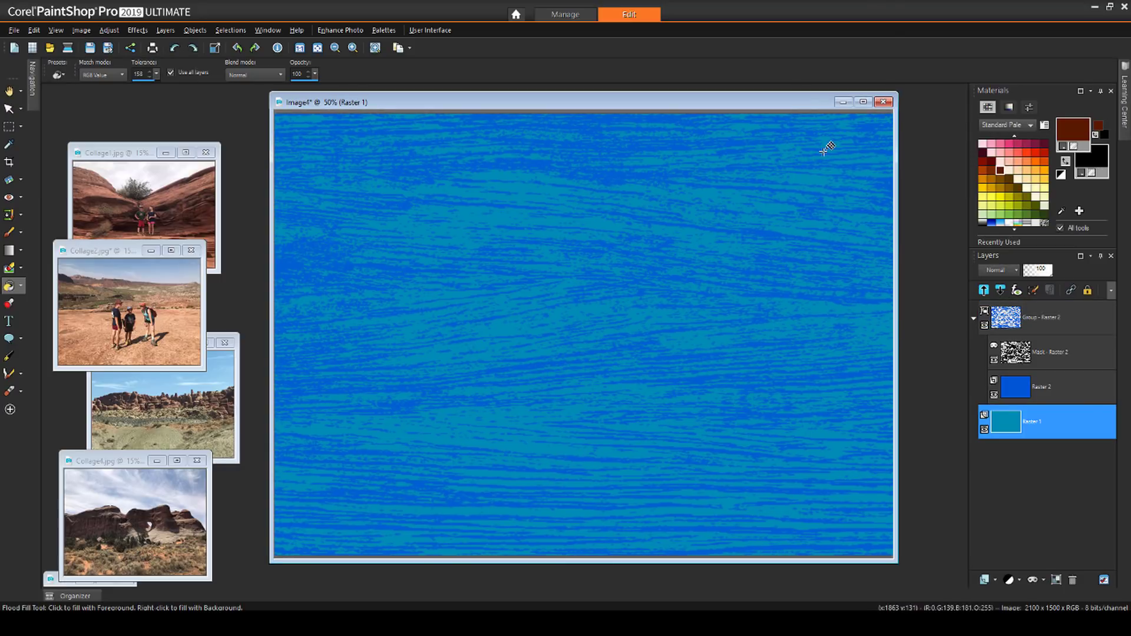
{"action": "left_click", "coordinate": [1057, 385]}
{"action": "left_click", "coordinate": [1009, 179]}
{"action": "left_click", "coordinate": [733, 247]}
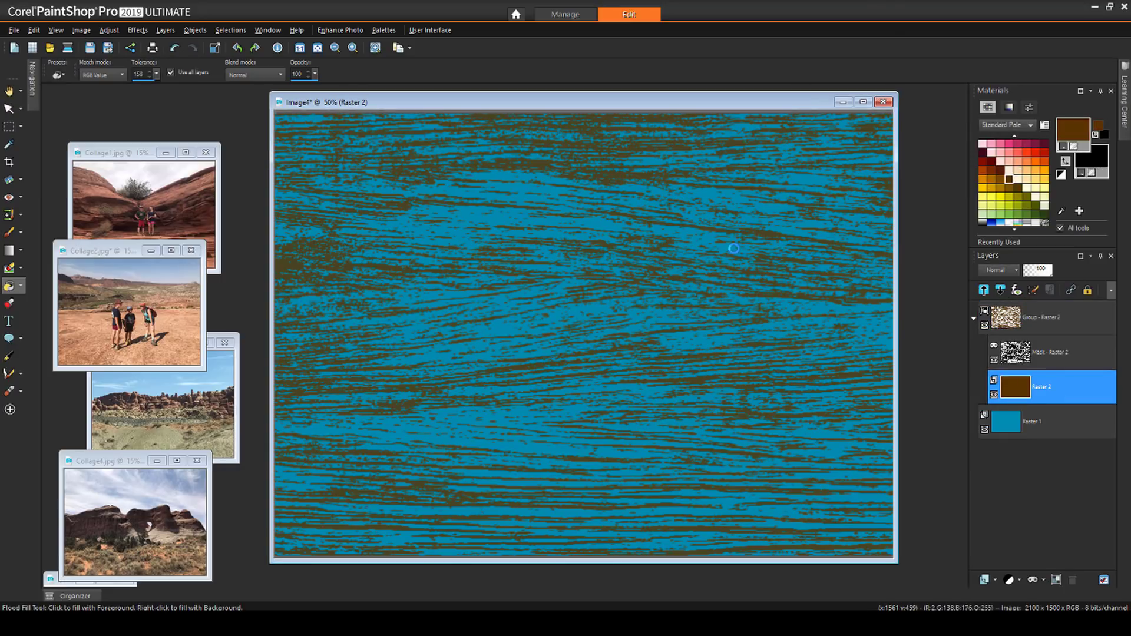
{"action": "left_click", "coordinate": [1030, 422]}
{"action": "left_click", "coordinate": [1009, 187]}
{"action": "left_click", "coordinate": [660, 243]}
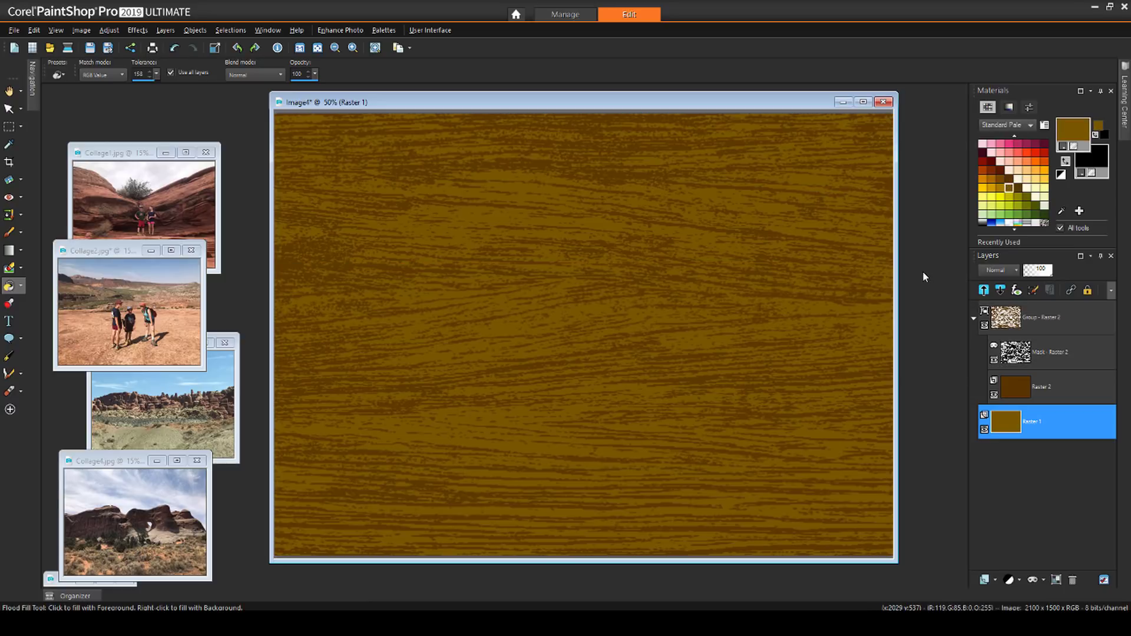
Step: Flatten Image4 into a single wood-grain Background layer and move it aside
{"action": "right_click", "coordinate": [1030, 318]}
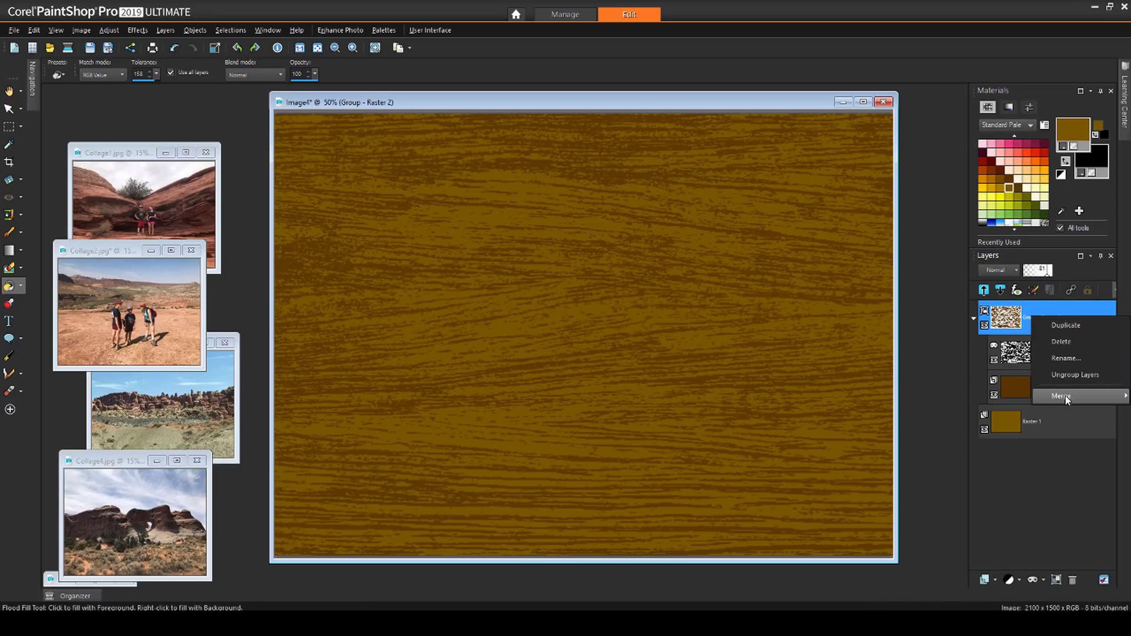
{"action": "left_click", "coordinate": [916, 411]}
{"action": "scroll", "coordinate": [501, 235], "scroll_direction": "down", "scroll_amount": 3}
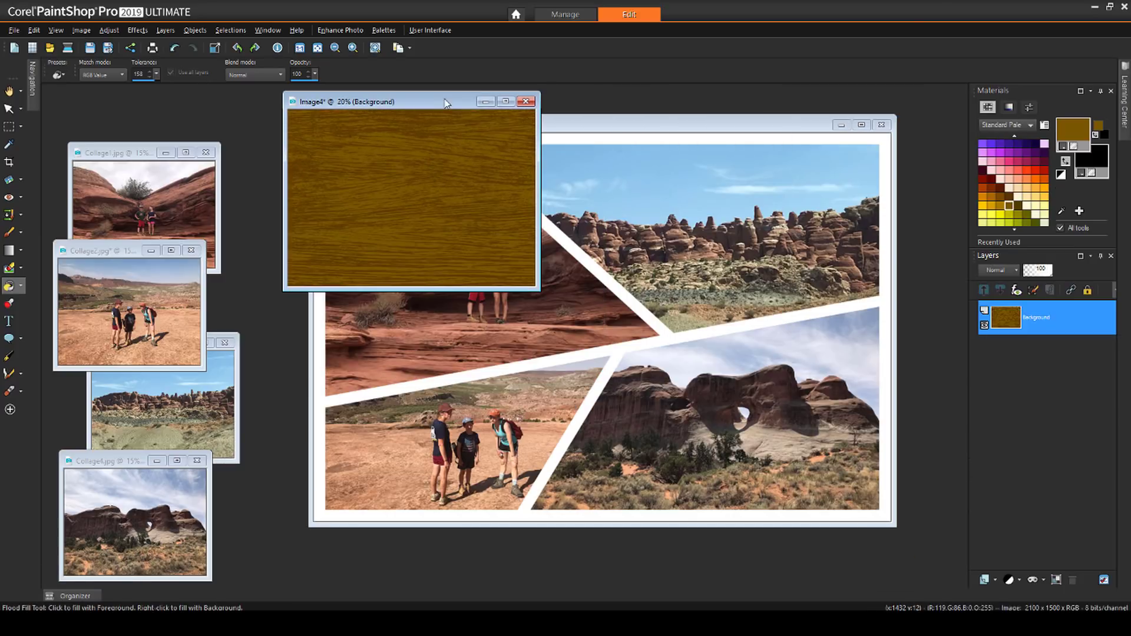
{"action": "left_click_drag", "start_coordinate": [445, 103], "coordinate": [253, 138]}
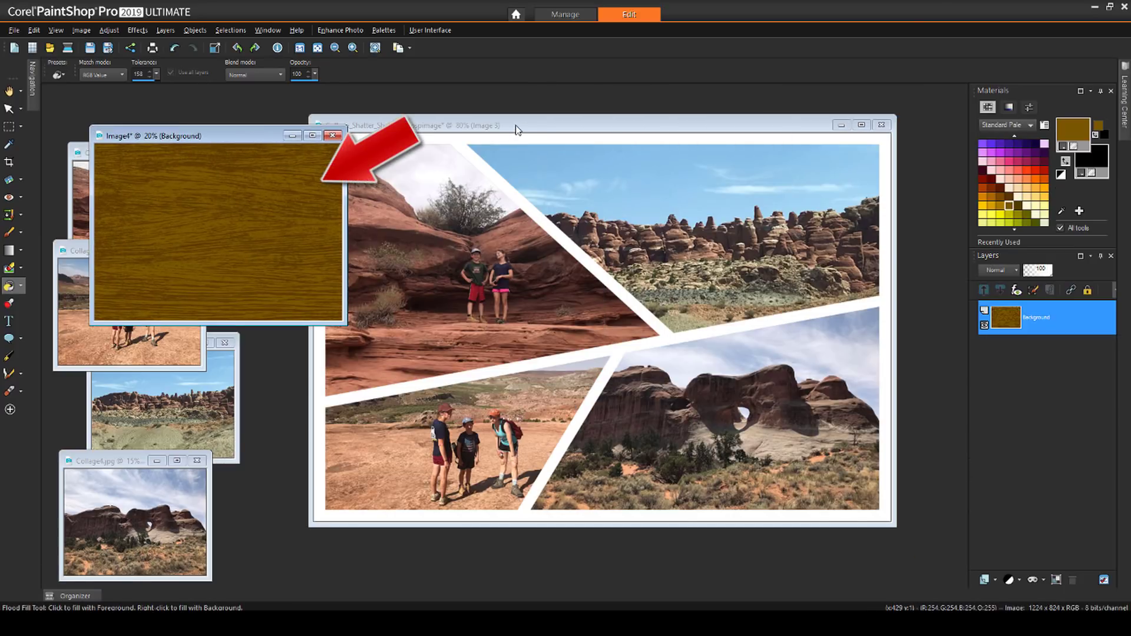
Step: On the collage's Template layer, switch to the Background Eraser
{"action": "left_click", "coordinate": [516, 130]}
{"action": "left_click", "coordinate": [1036, 312]}
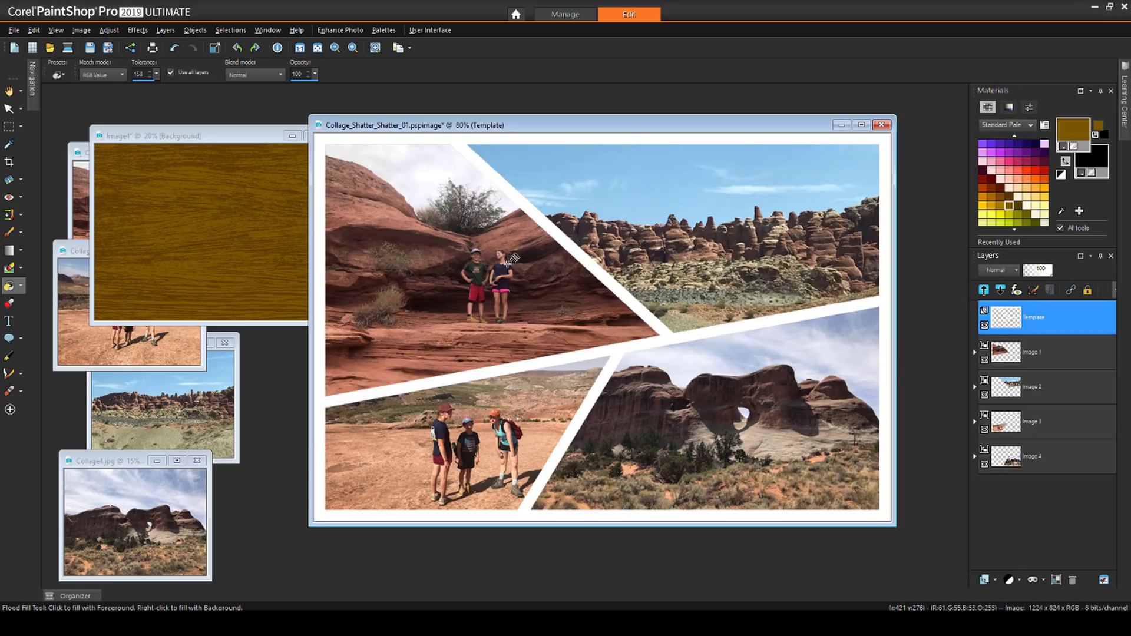
{"action": "left_click", "coordinate": [20, 268]}
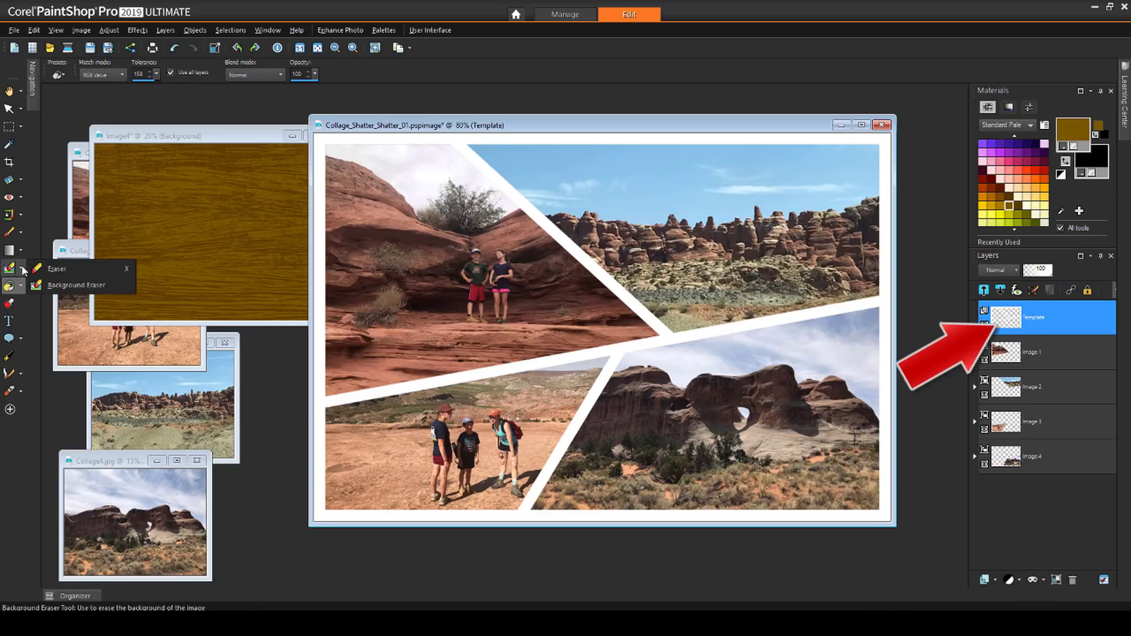
{"action": "left_click", "coordinate": [69, 286]}
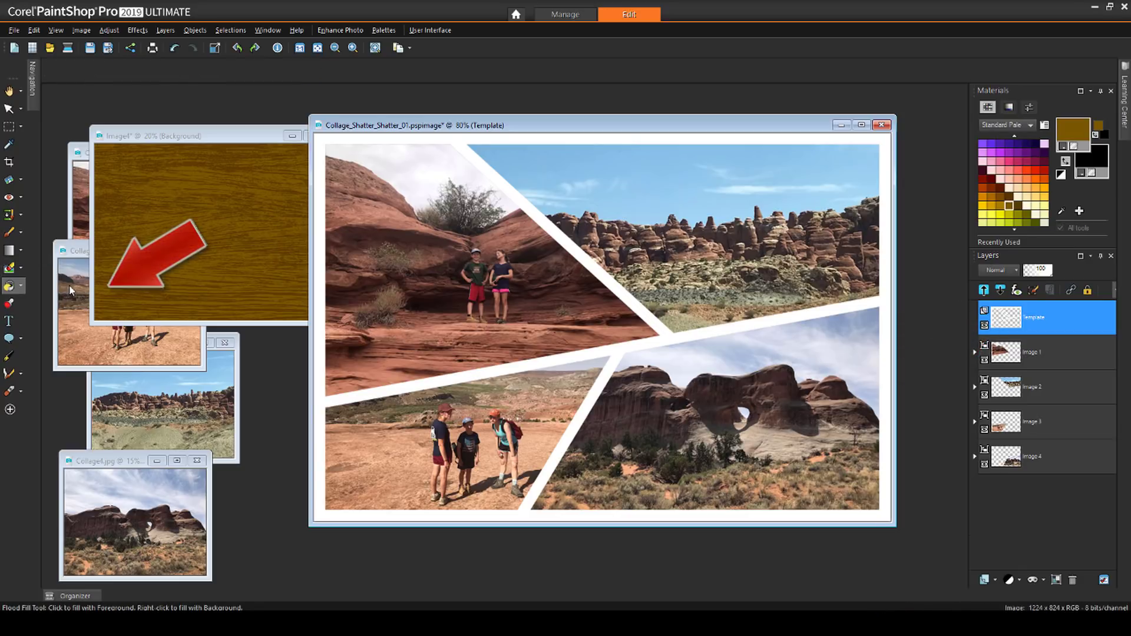
Step: Erase the white template borders, then paste the wood texture as a new layer
{"action": "left_click", "coordinate": [763, 414]}
{"action": "left_click", "coordinate": [823, 416]}
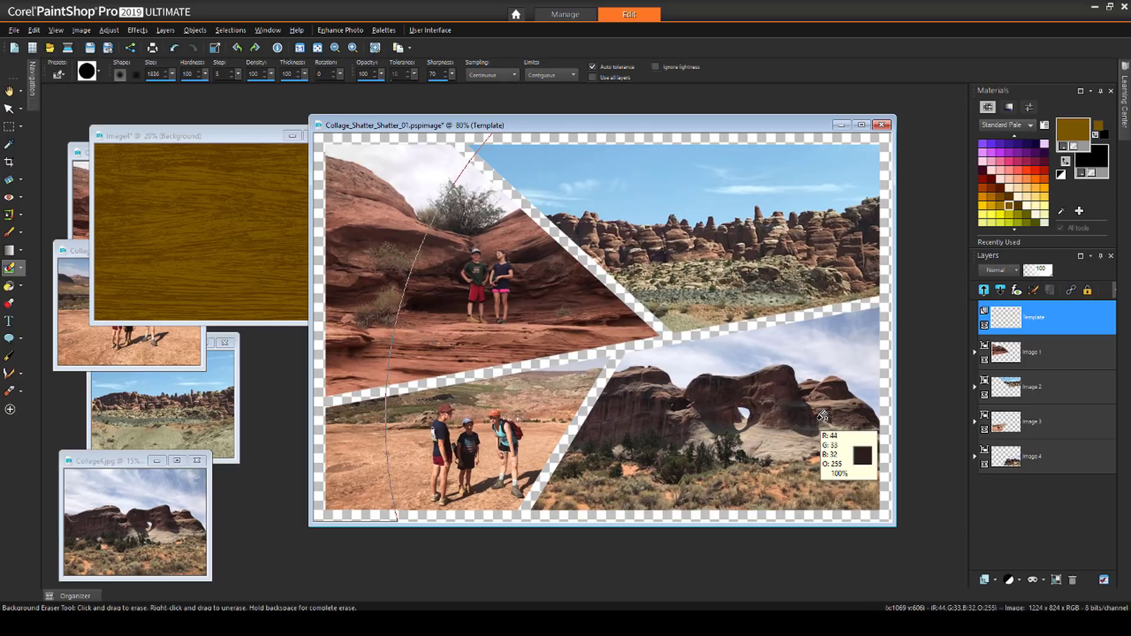
{"action": "key", "text": "ctrl+v"}
Step: Move the wood layer to the bottom, shrink it to about 68%, and fit it behind the photos
{"action": "left_click_drag", "start_coordinate": [1038, 313], "coordinate": [1043, 524]}
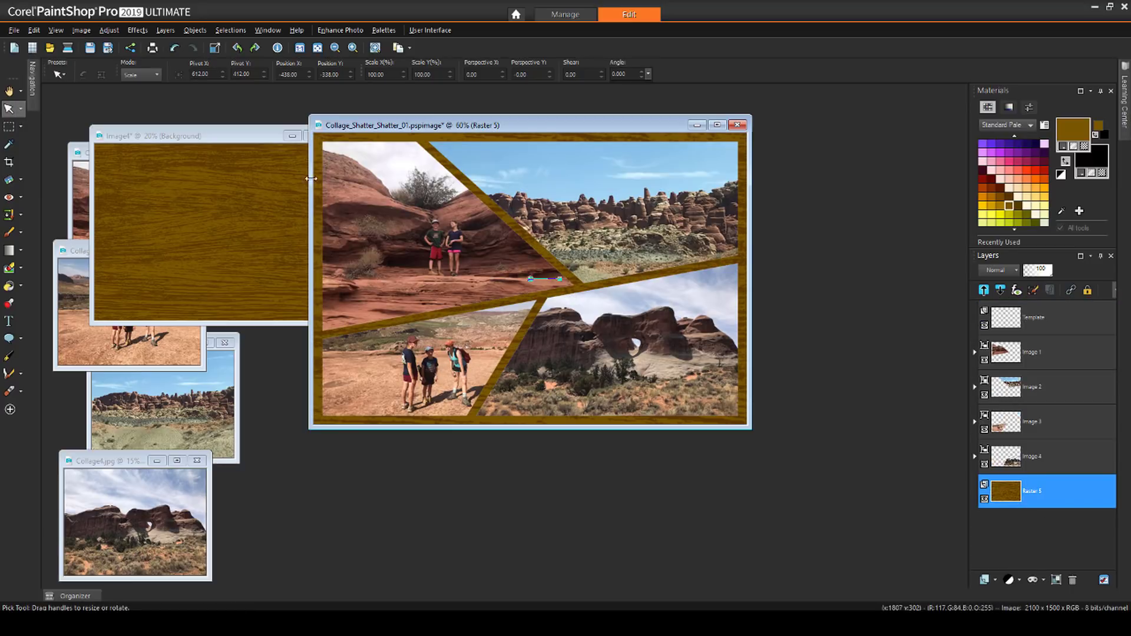
{"action": "left_click_drag", "start_coordinate": [529, 280], "coordinate": [704, 413]}
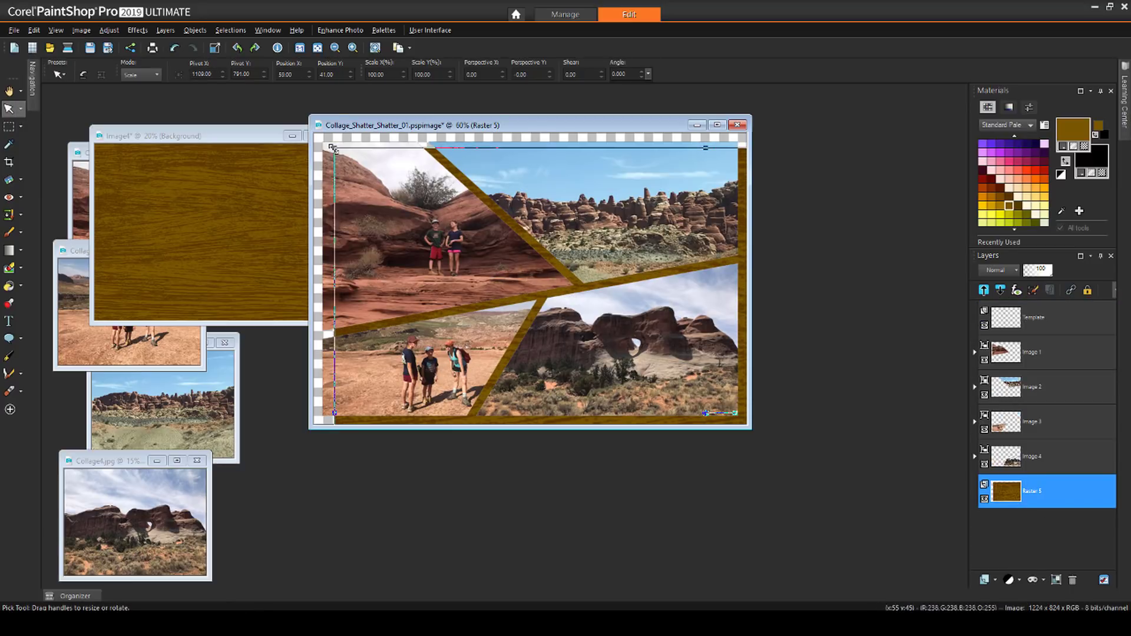
{"action": "left_click_drag", "start_coordinate": [398, 200], "coordinate": [481, 251]}
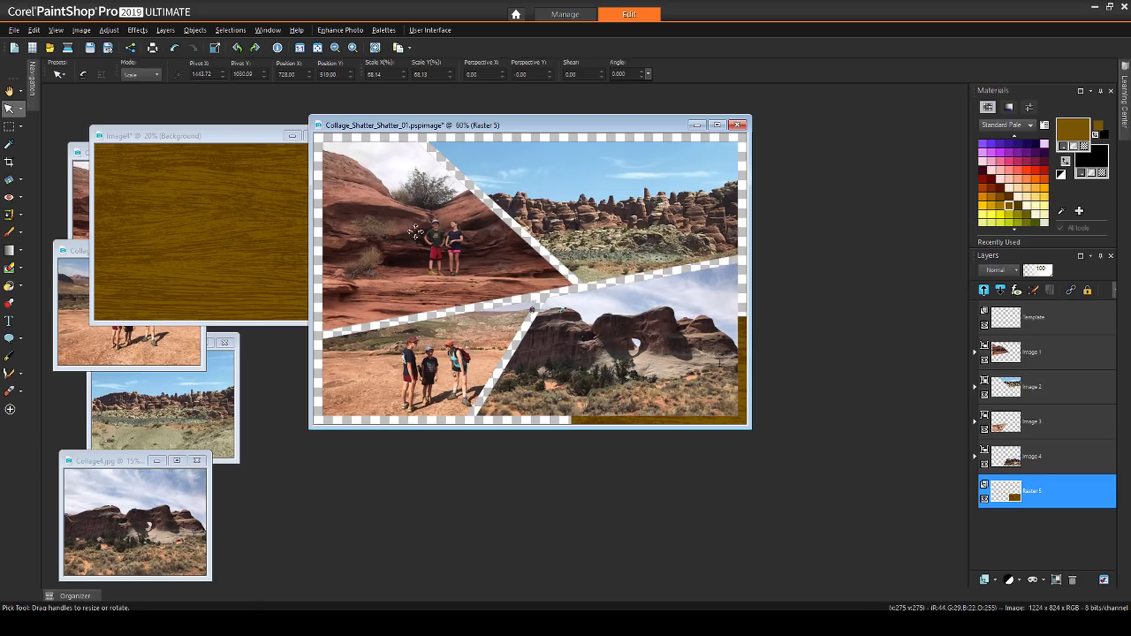
{"action": "left_click_drag", "start_coordinate": [407, 230], "coordinate": [404, 227]}
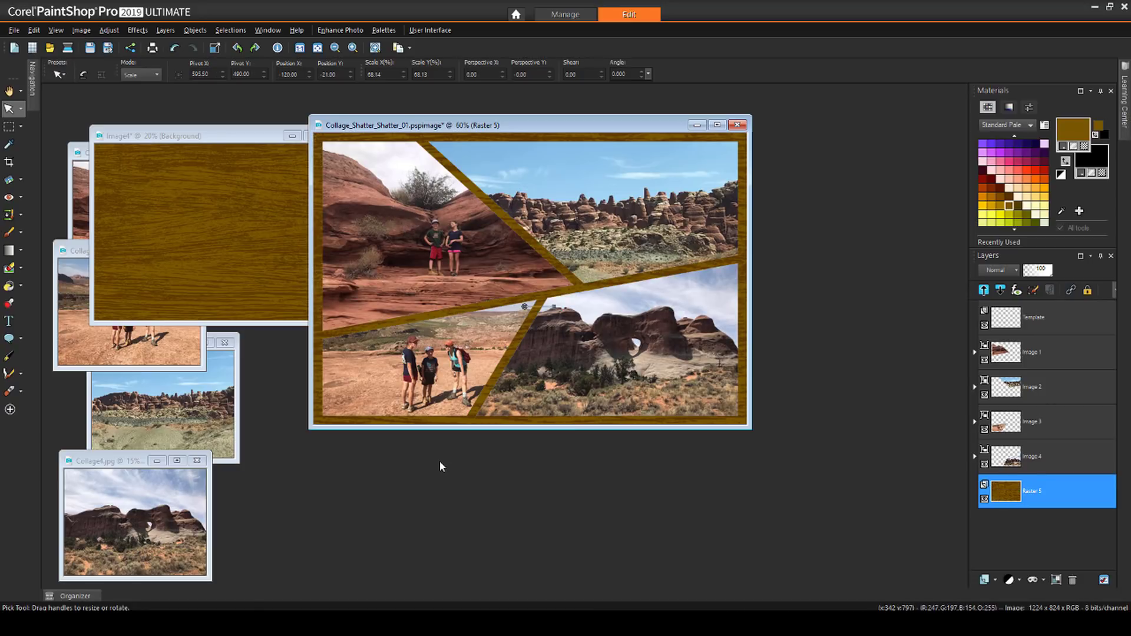
{"action": "left_click_drag", "start_coordinate": [489, 125], "coordinate": [580, 156]}
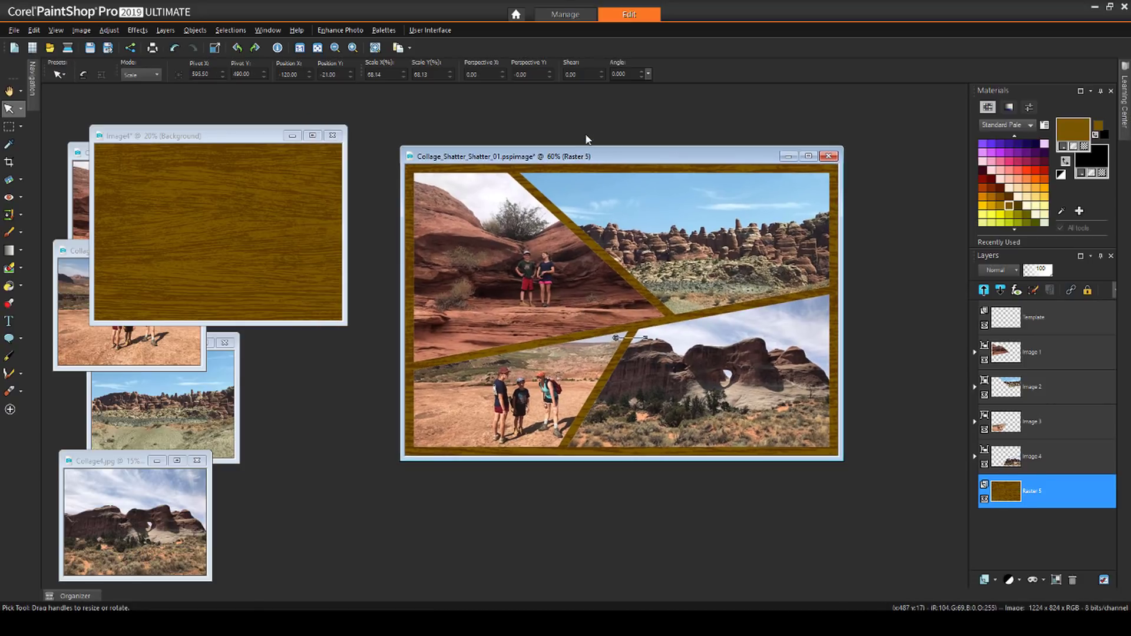